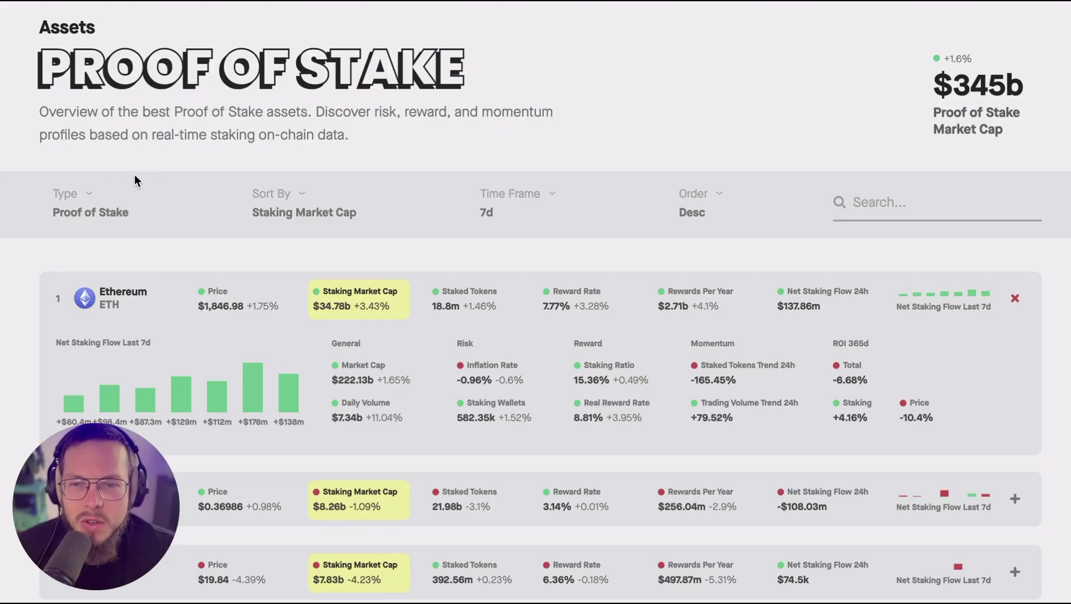
Step: Switch the asset type to Ethereum and scroll through its asset list
{"action": "left_click", "coordinate": [89, 202]}
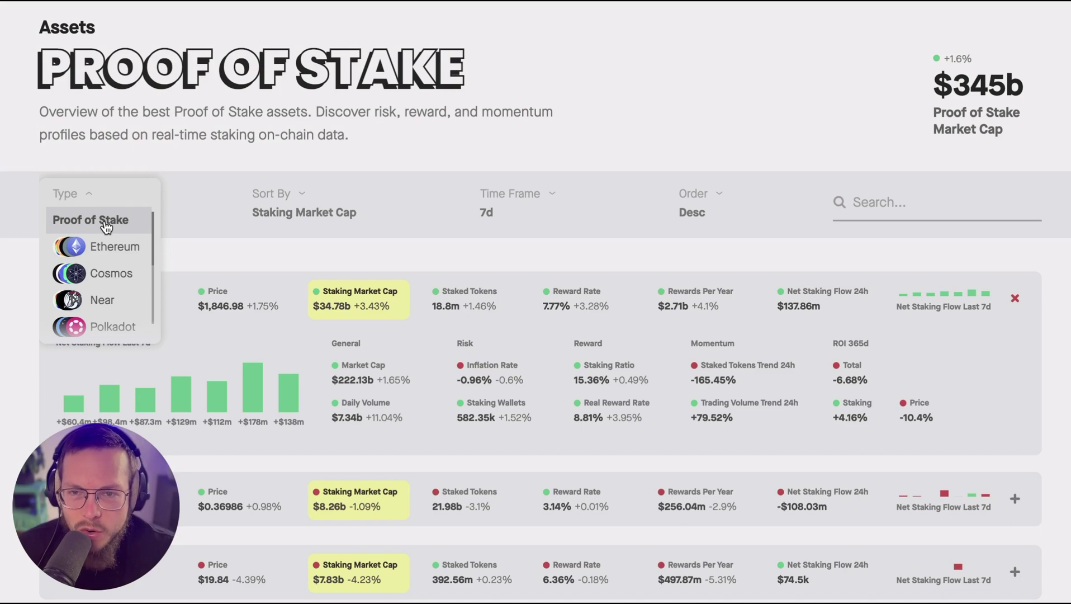
{"action": "scroll", "coordinate": [109, 257], "scroll_direction": "down", "scroll_amount": 3}
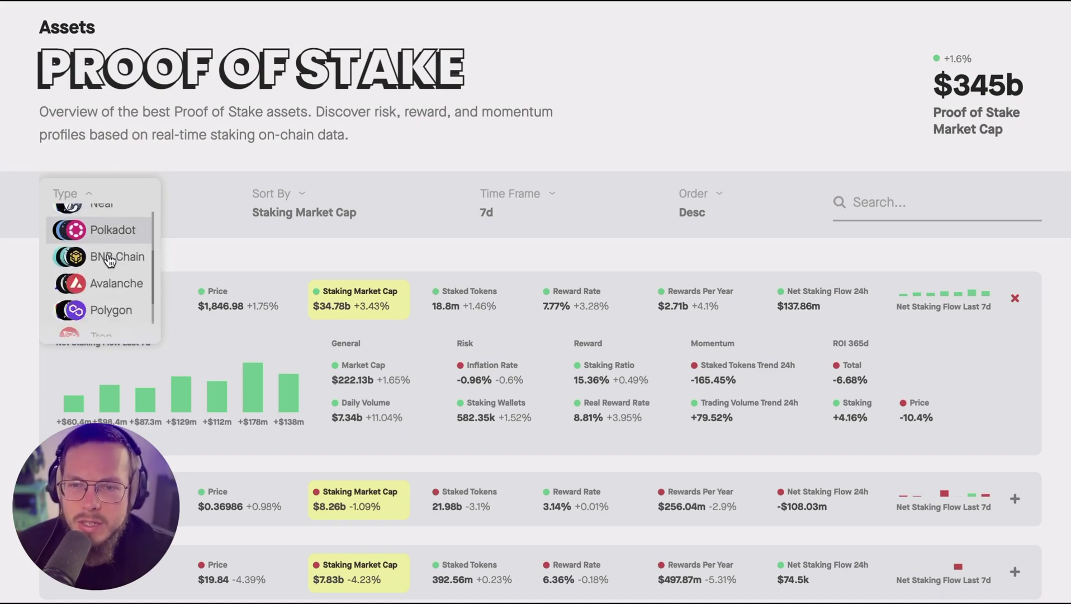
{"action": "scroll", "coordinate": [109, 260], "scroll_direction": "up", "scroll_amount": 3}
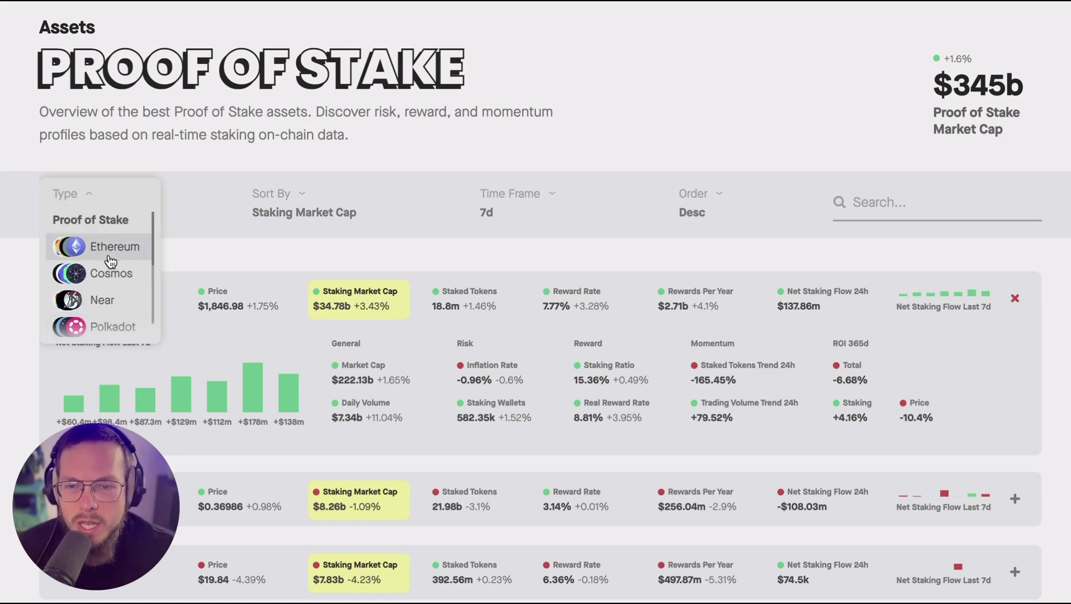
{"action": "left_click", "coordinate": [110, 259]}
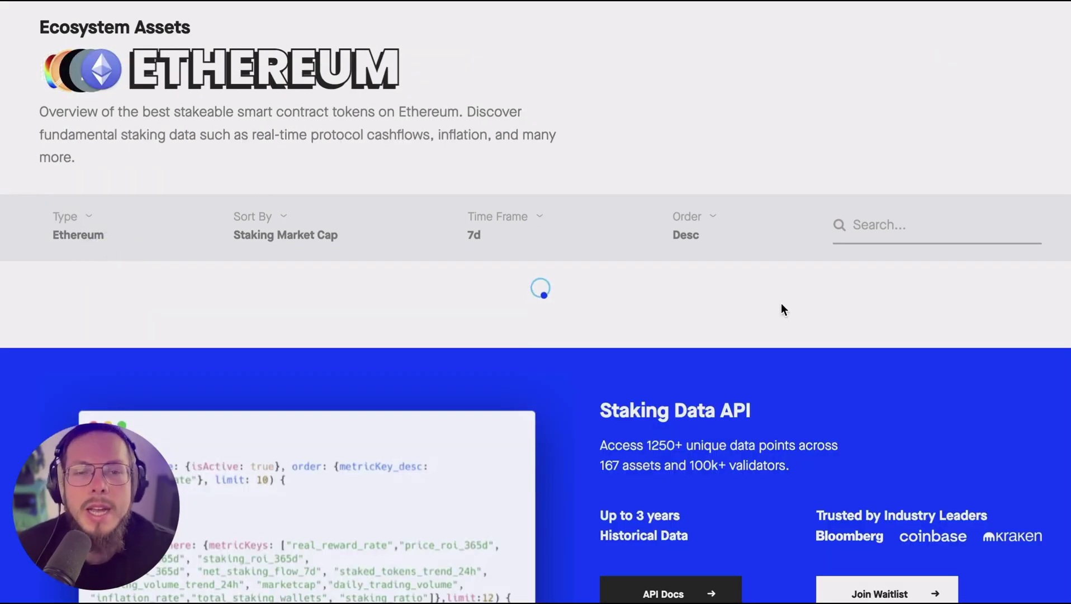
{"action": "scroll", "coordinate": [739, 296], "scroll_direction": "down", "scroll_amount": 20}
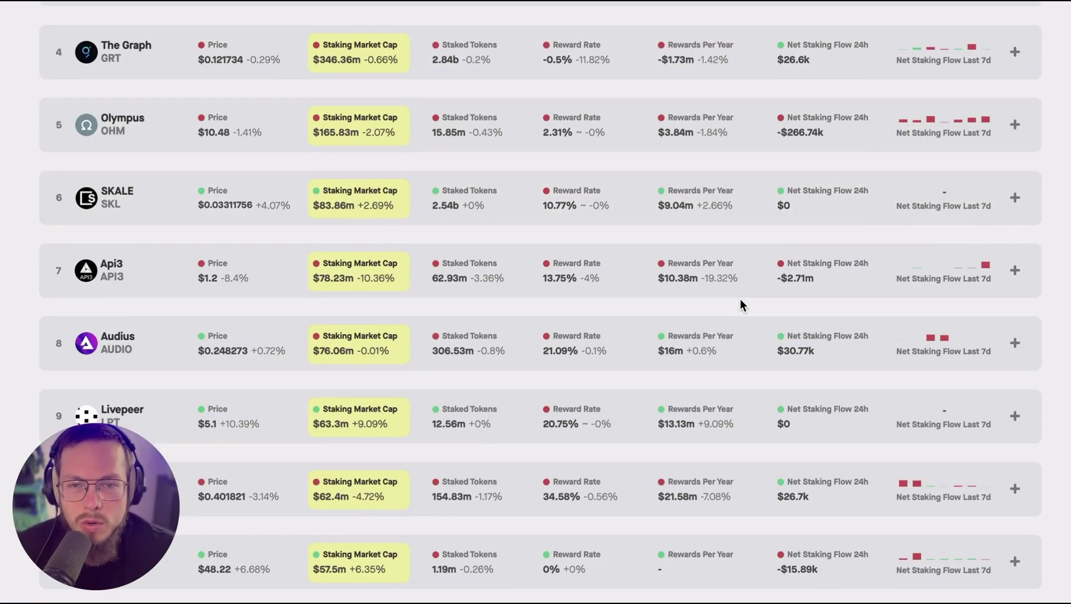
{"action": "scroll", "coordinate": [740, 300], "scroll_direction": "down", "scroll_amount": 15}
{"action": "scroll", "coordinate": [740, 300], "scroll_direction": "up", "scroll_amount": 20}
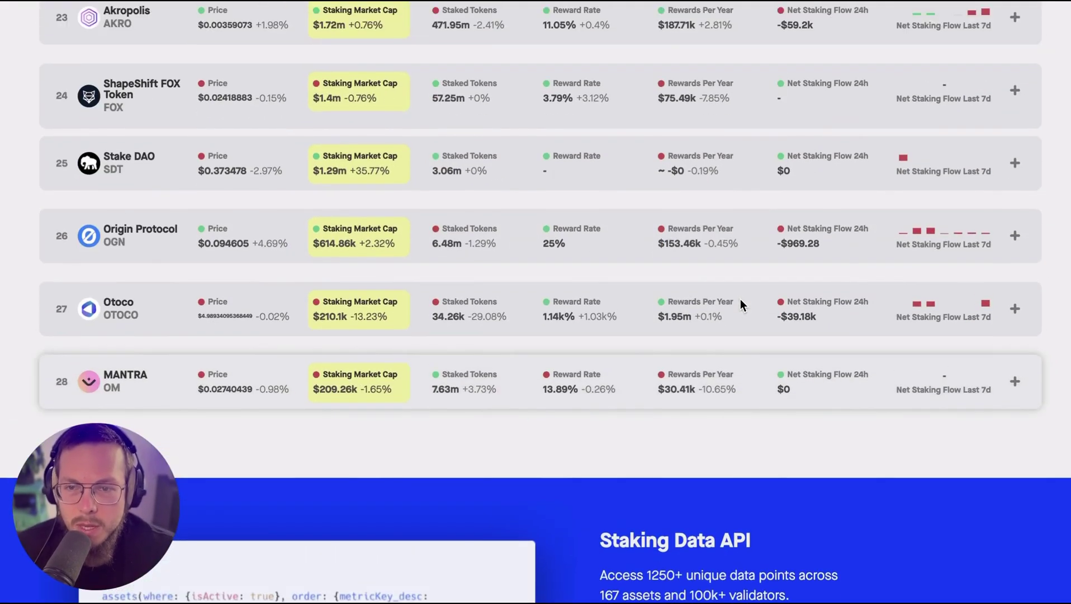
{"action": "scroll", "coordinate": [740, 299], "scroll_direction": "up", "scroll_amount": 10}
Step: Change the asset type back to Proof of Stake and scroll through the results
{"action": "left_click", "coordinate": [112, 226]}
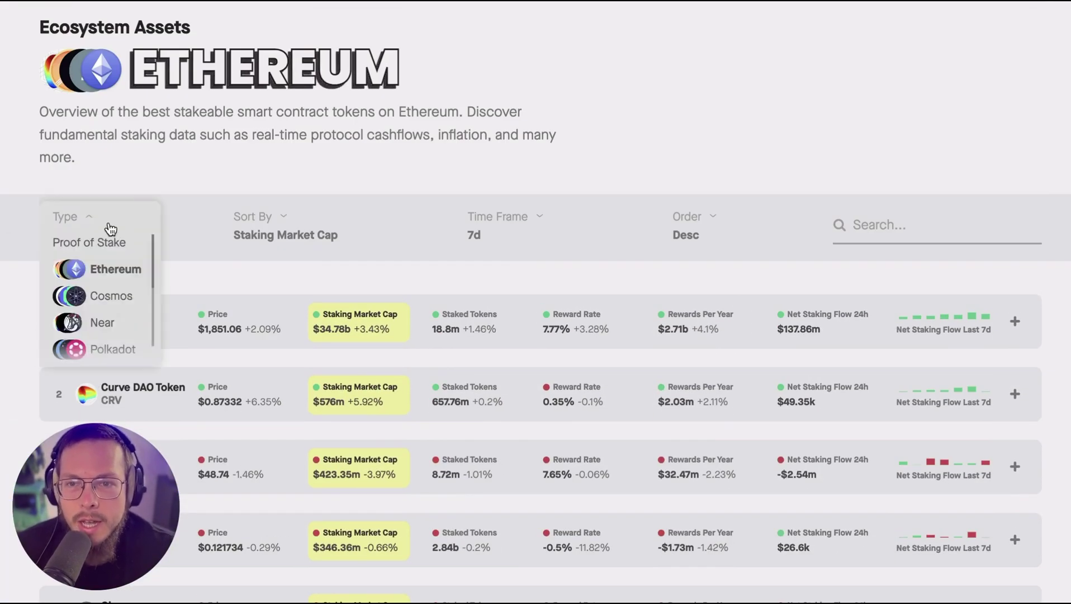
{"action": "left_click", "coordinate": [110, 245]}
{"action": "scroll", "coordinate": [689, 290], "scroll_direction": "down", "scroll_amount": 20}
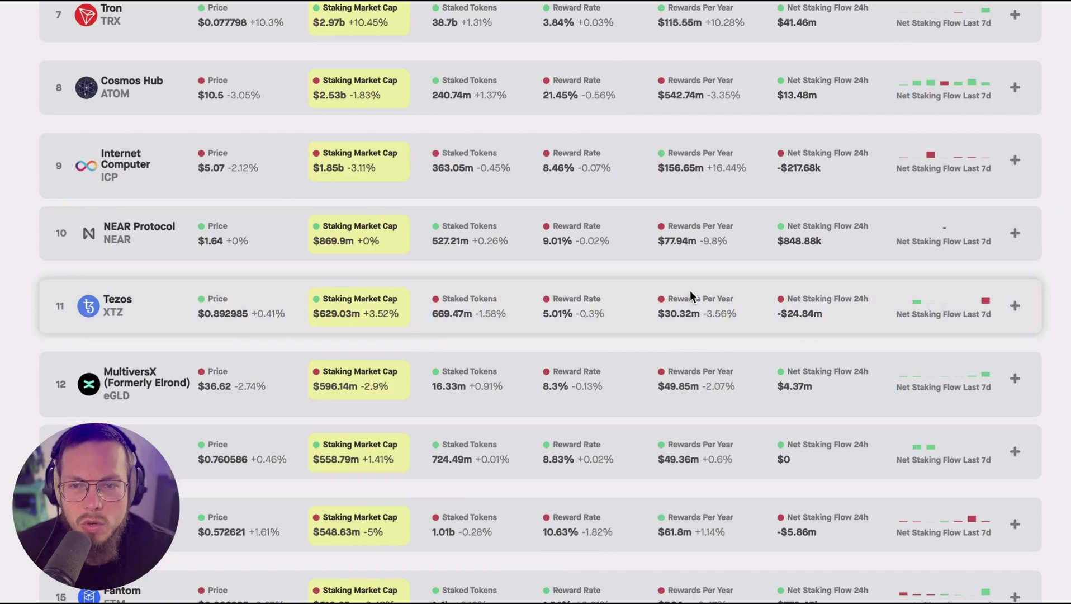
{"action": "scroll", "coordinate": [689, 290], "scroll_direction": "down", "scroll_amount": 20}
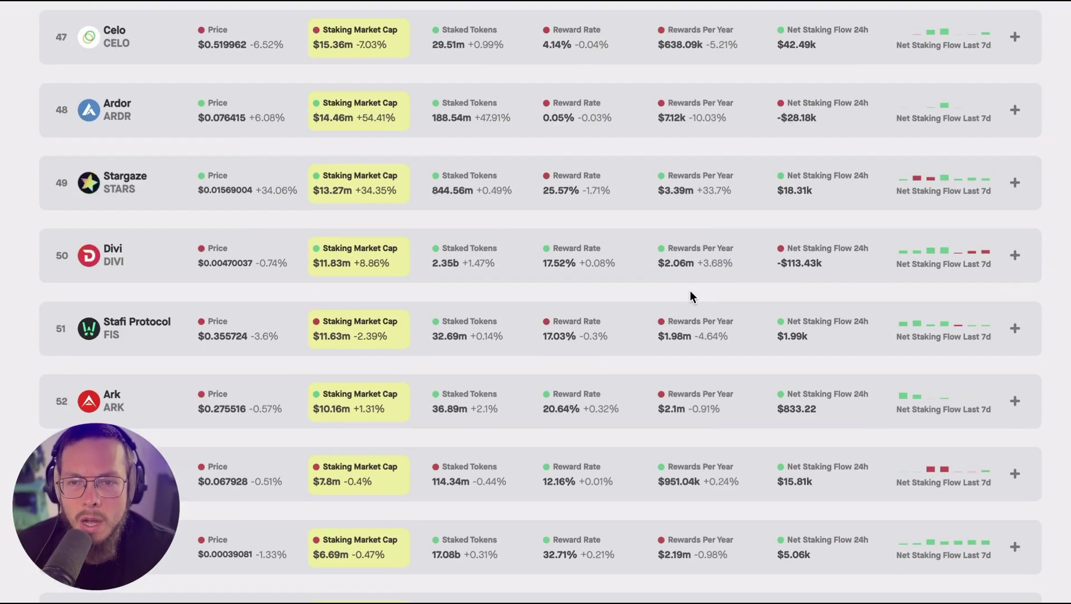
{"action": "scroll", "coordinate": [689, 290], "scroll_direction": "down", "scroll_amount": 5}
{"action": "scroll", "coordinate": [689, 290], "scroll_direction": "up", "scroll_amount": 7}
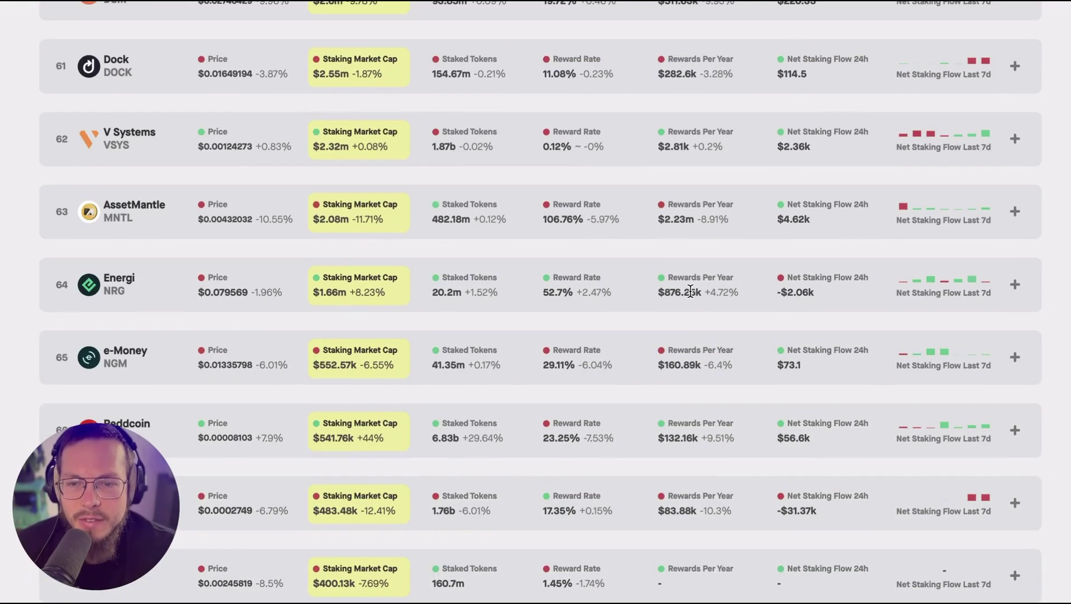
{"action": "scroll", "coordinate": [690, 291], "scroll_direction": "up", "scroll_amount": 13}
{"action": "scroll", "coordinate": [691, 290], "scroll_direction": "up", "scroll_amount": 20}
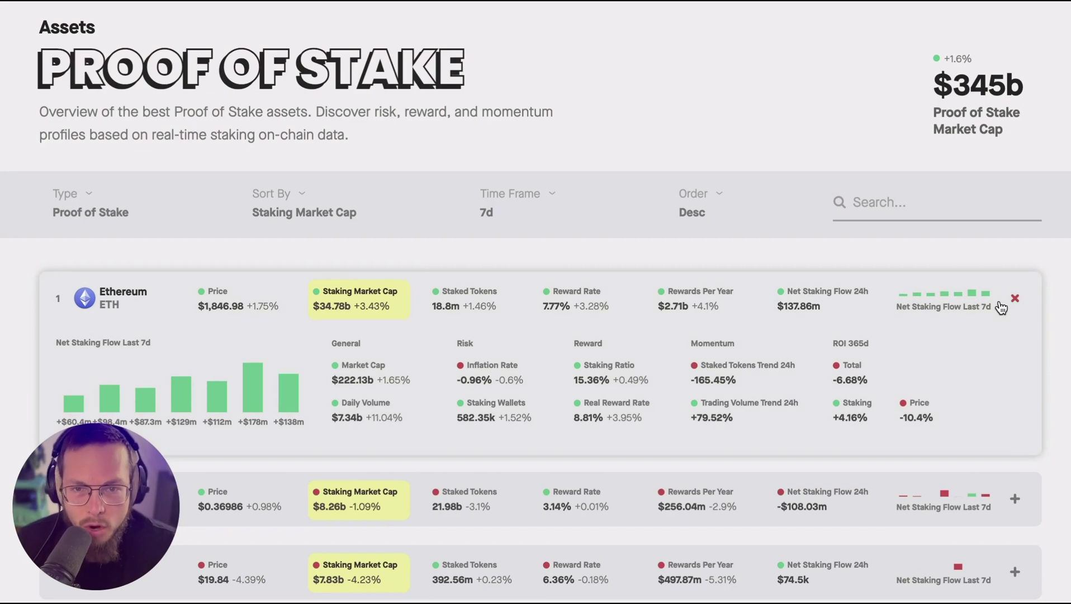
Step: Show Ethereum's details: 15.36% staking ratio, 8.81% real reward rate, -6.68% 365-day ROI
{"action": "mouse_move", "coordinate": [352, 296]}
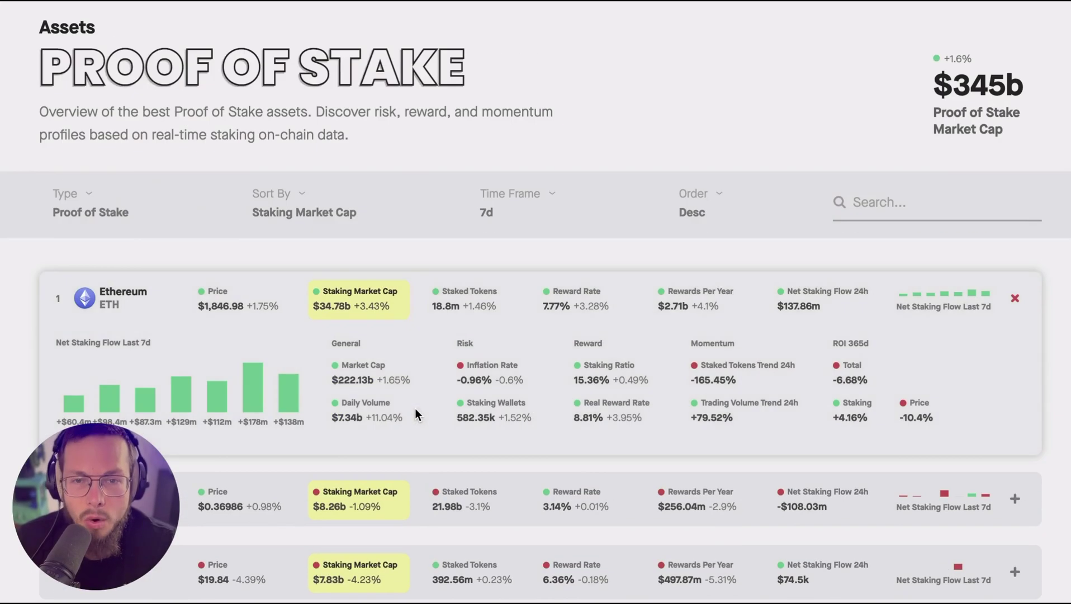
Step: Sort the Proof of Stake table by Net Staking Flow 24h
{"action": "left_click", "coordinate": [302, 199]}
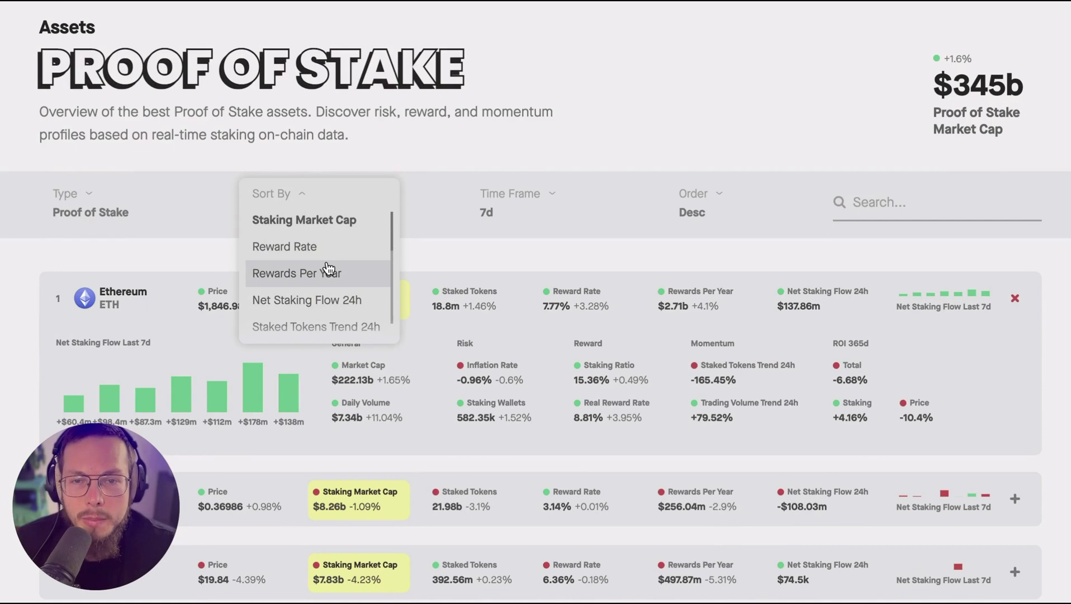
{"action": "scroll", "coordinate": [329, 269], "scroll_direction": "down", "scroll_amount": 1}
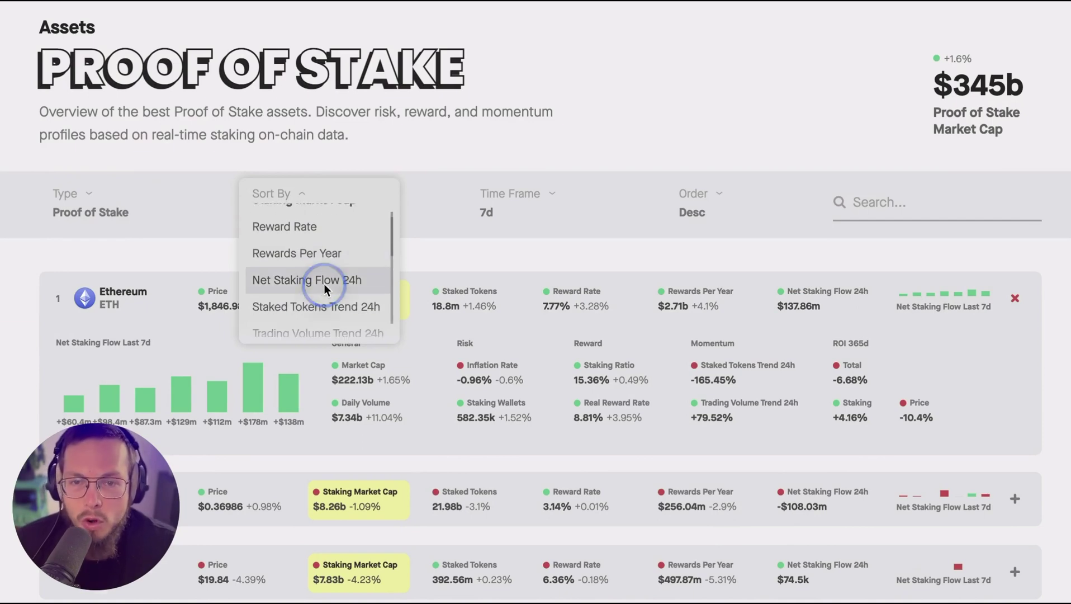
{"action": "left_click", "coordinate": [324, 283]}
{"action": "left_click", "coordinate": [254, 208]}
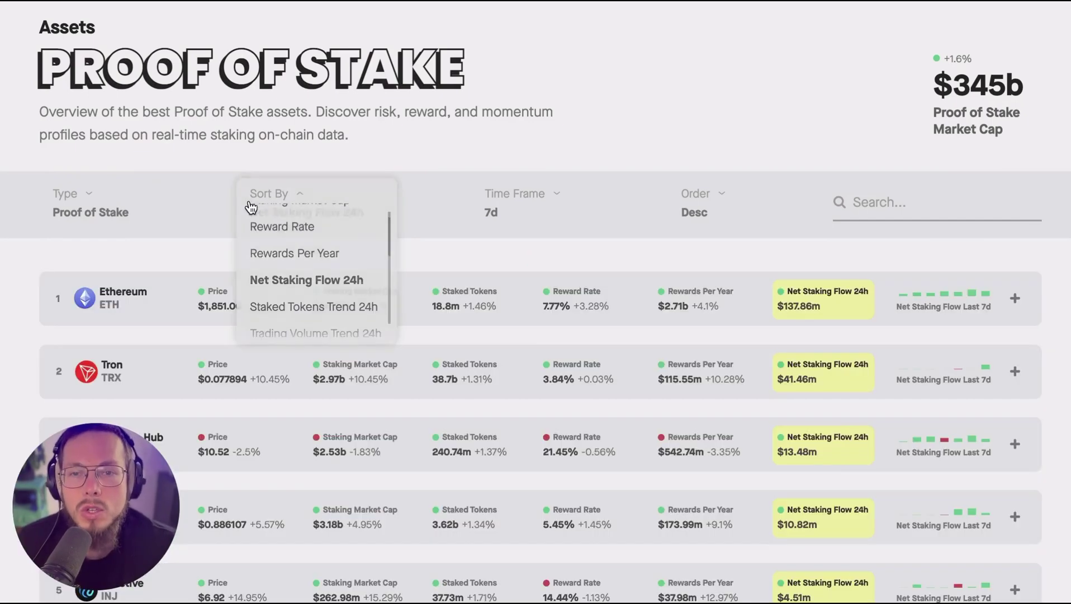
{"action": "left_click", "coordinate": [302, 189]}
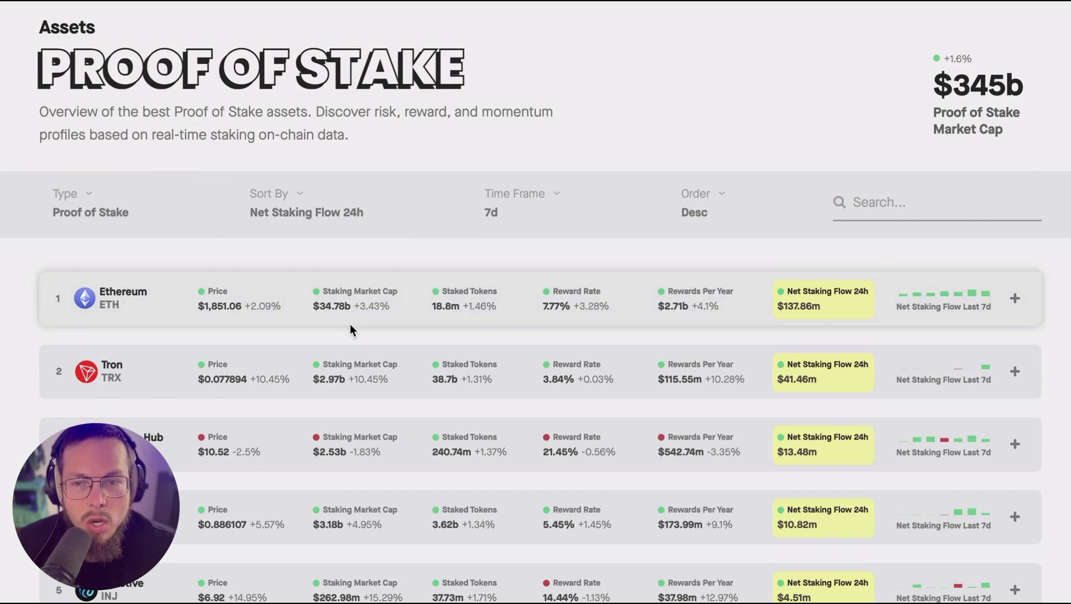
Step: Keep the sort order descending, with Ethereum first at $137.86m
{"action": "mouse_move", "coordinate": [850, 298]}
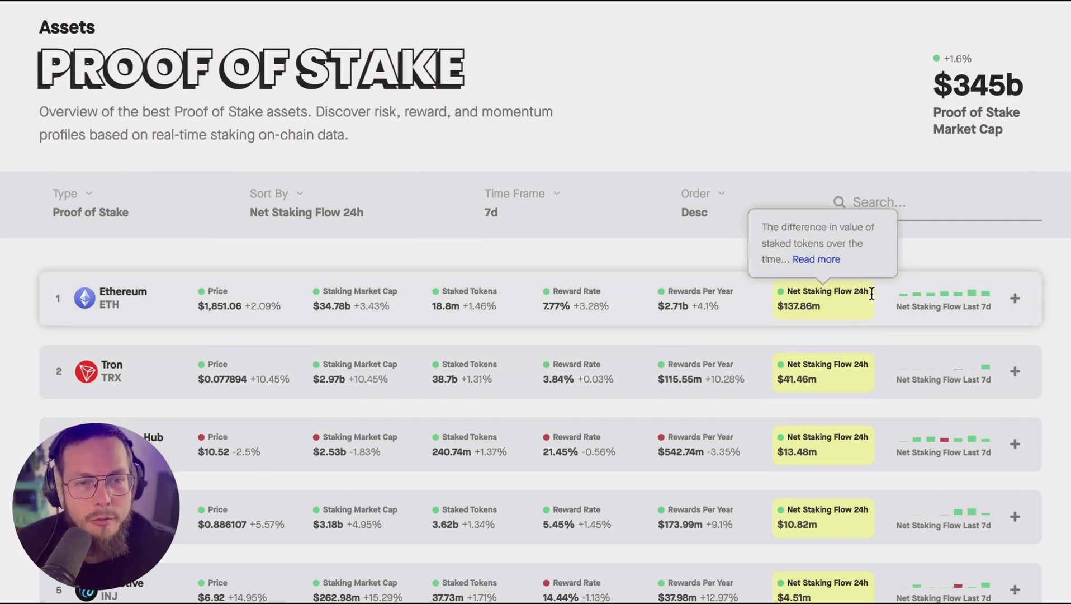
{"action": "scroll", "coordinate": [983, 253], "scroll_direction": "down", "scroll_amount": 20}
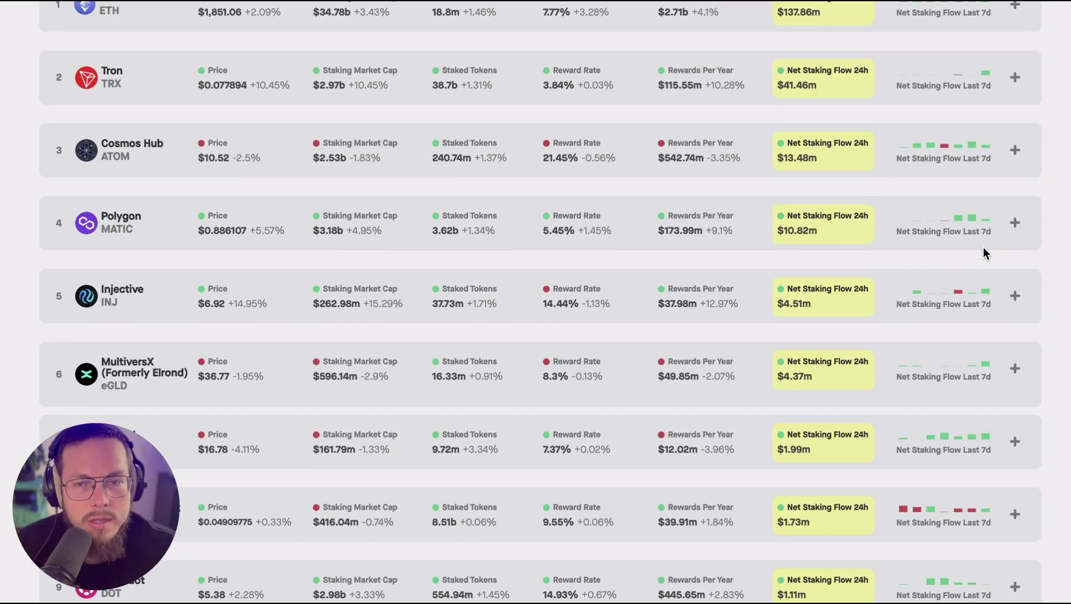
{"action": "scroll", "coordinate": [954, 332], "scroll_direction": "down", "scroll_amount": 15}
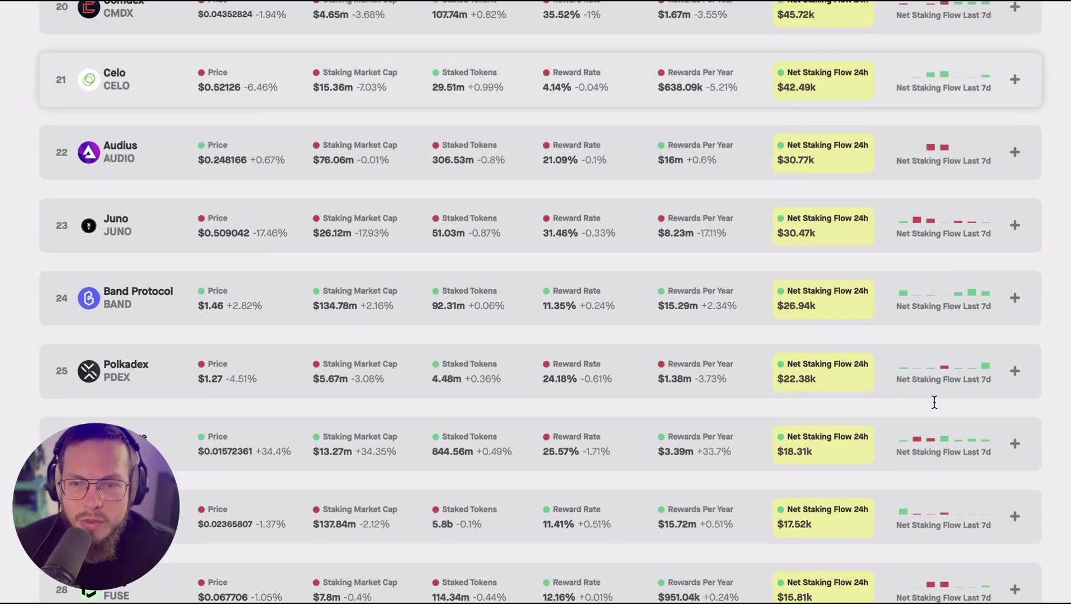
{"action": "scroll", "coordinate": [934, 401], "scroll_direction": "up", "scroll_amount": 20}
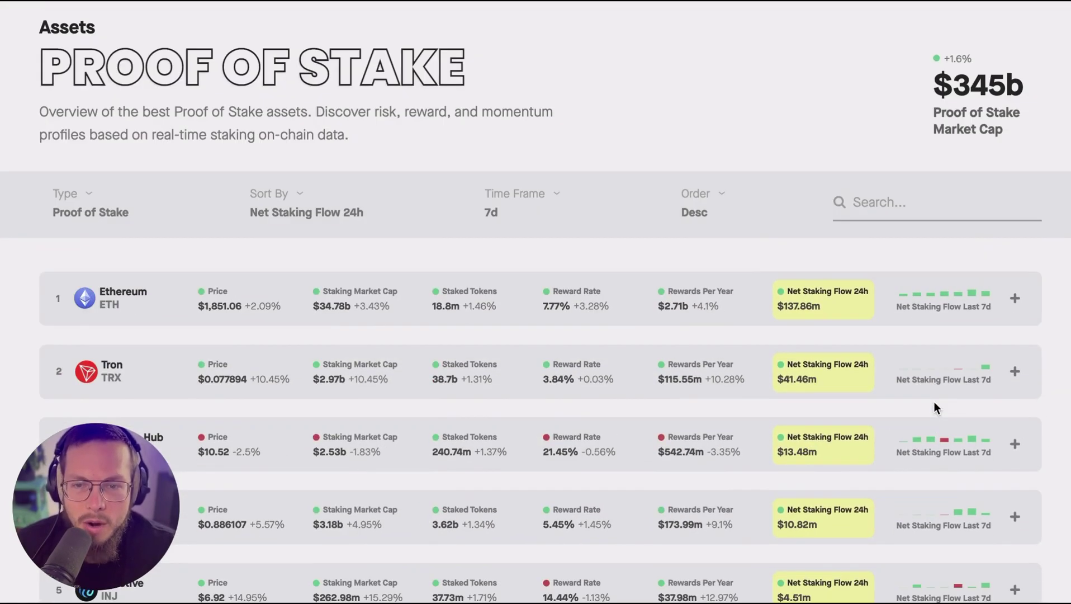
{"action": "left_click", "coordinate": [709, 197]}
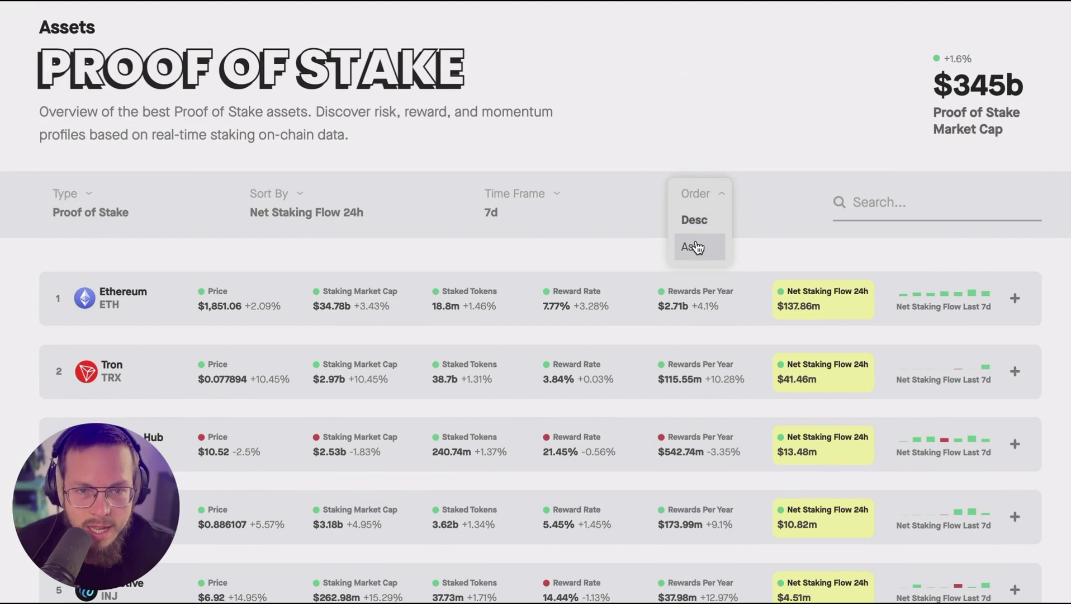
{"action": "left_click", "coordinate": [694, 220]}
Step: Sort the asset table by Staking Wallets
{"action": "left_click", "coordinate": [305, 205]}
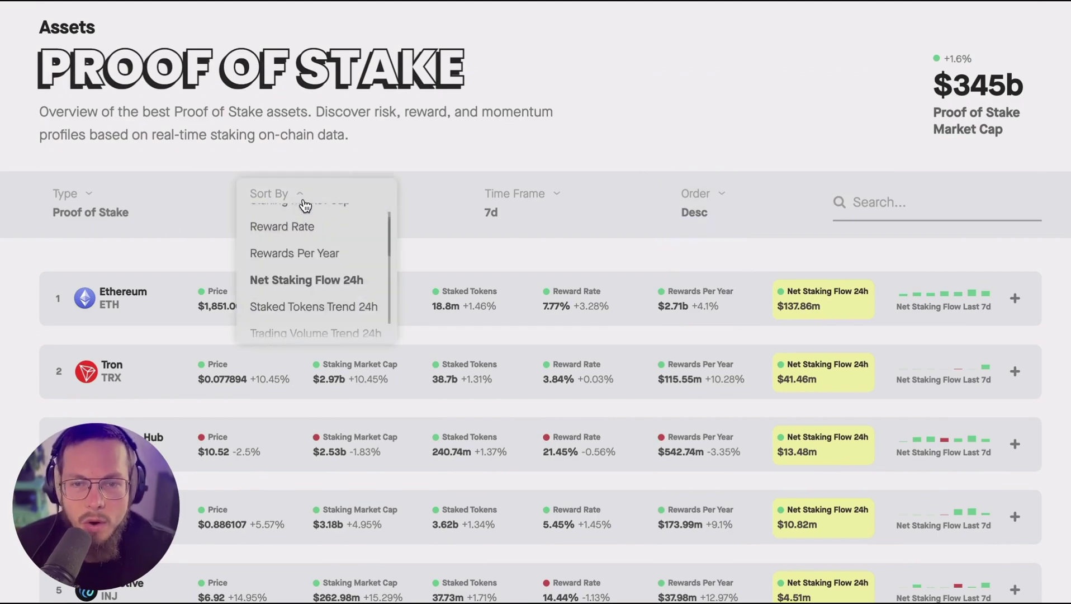
{"action": "scroll", "coordinate": [324, 294], "scroll_direction": "down", "scroll_amount": 5}
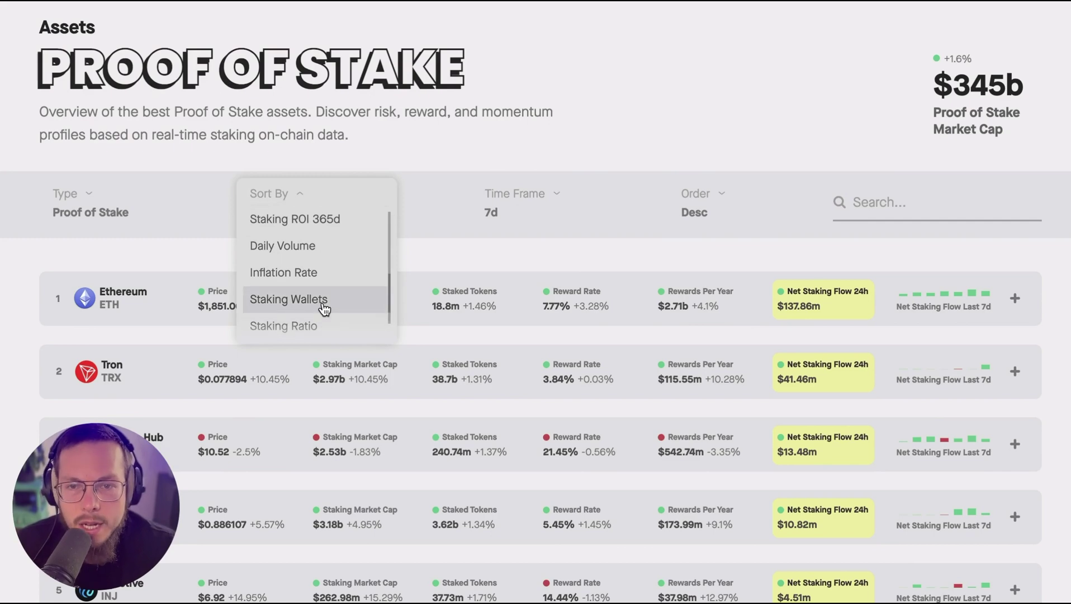
{"action": "left_click", "coordinate": [324, 302]}
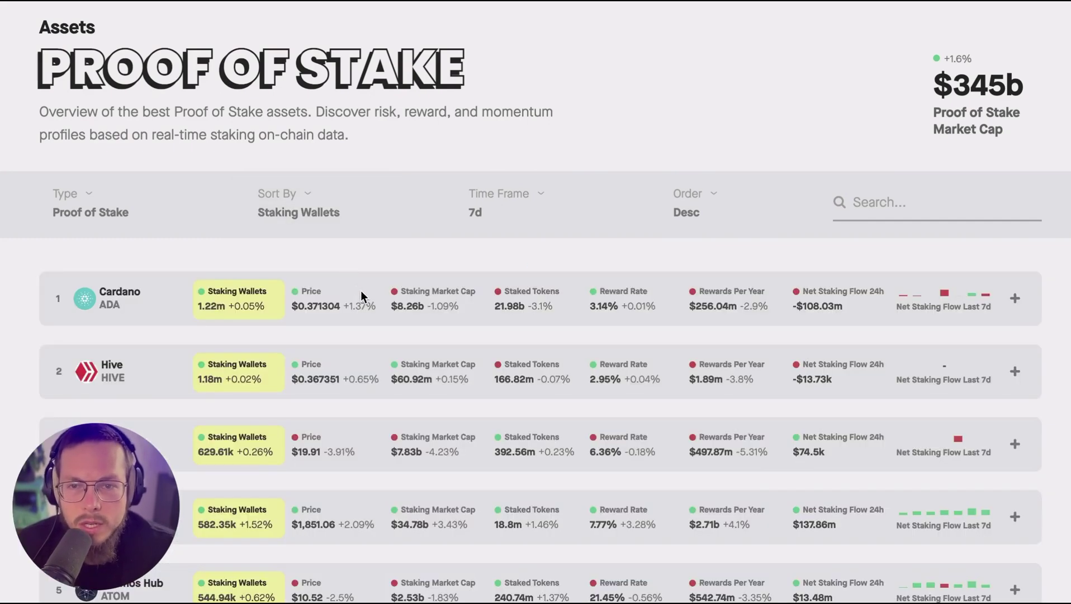
Step: Expand and collapse Cardano's row, then scroll through the Staking Wallets ranking
{"action": "left_click", "coordinate": [1015, 298]}
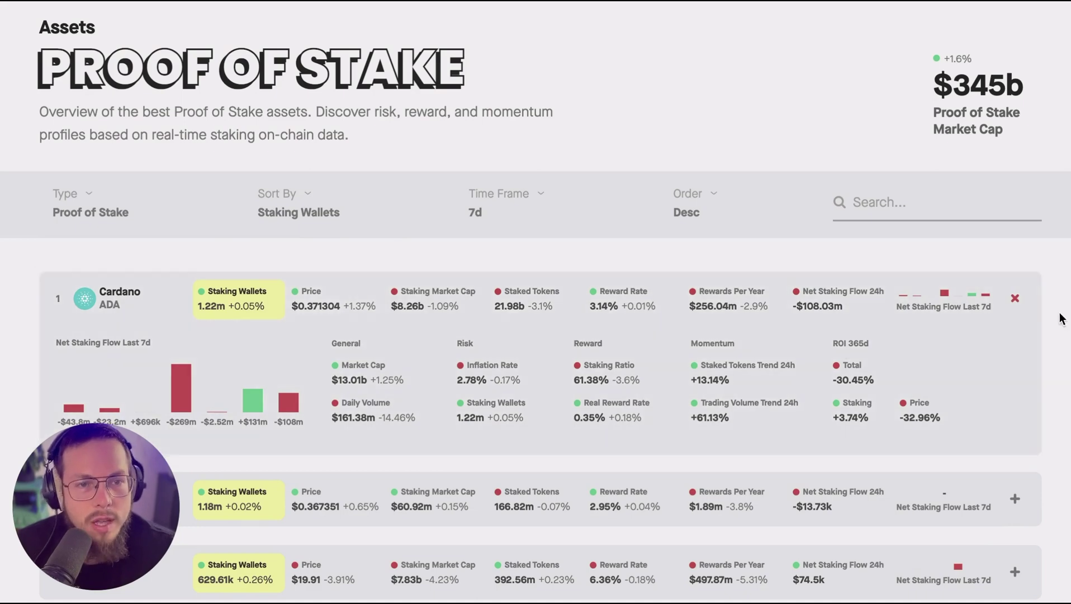
{"action": "left_click", "coordinate": [1015, 298]}
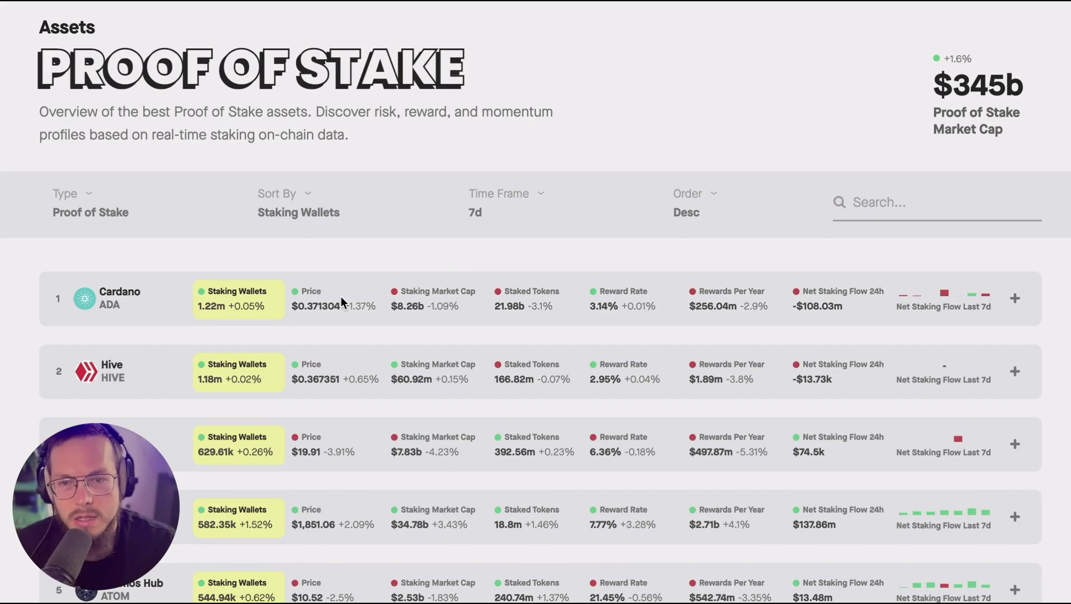
{"action": "scroll", "coordinate": [250, 461], "scroll_direction": "down", "scroll_amount": 9}
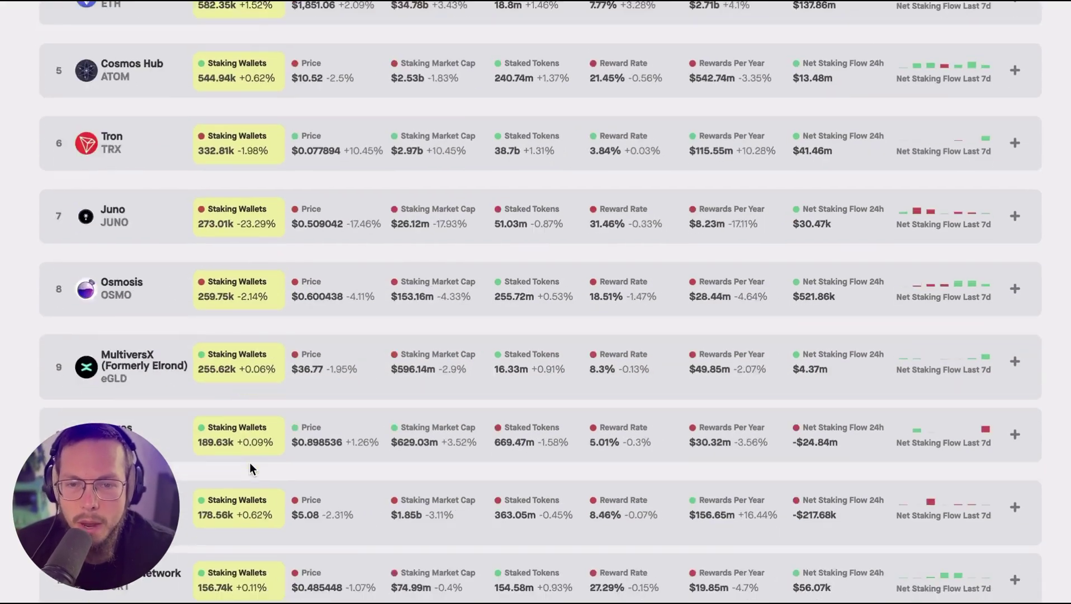
{"action": "scroll", "coordinate": [249, 462], "scroll_direction": "down", "scroll_amount": 12}
{"action": "scroll", "coordinate": [251, 462], "scroll_direction": "up", "scroll_amount": 20}
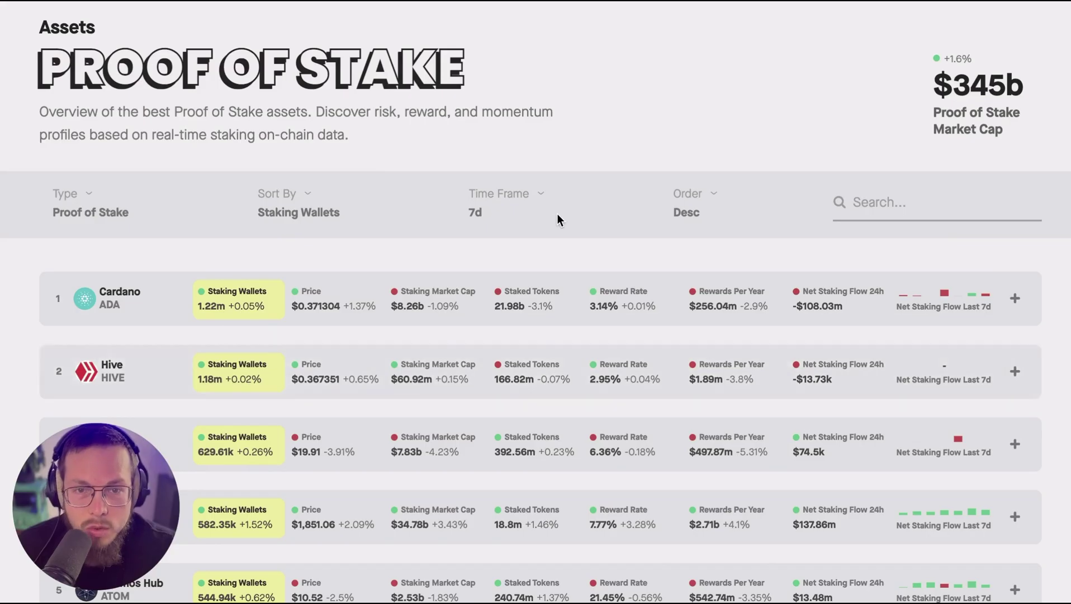
Step: Change the table's time frame from 7d to 30d and check the percentage tooltips
{"action": "left_click", "coordinate": [537, 206]}
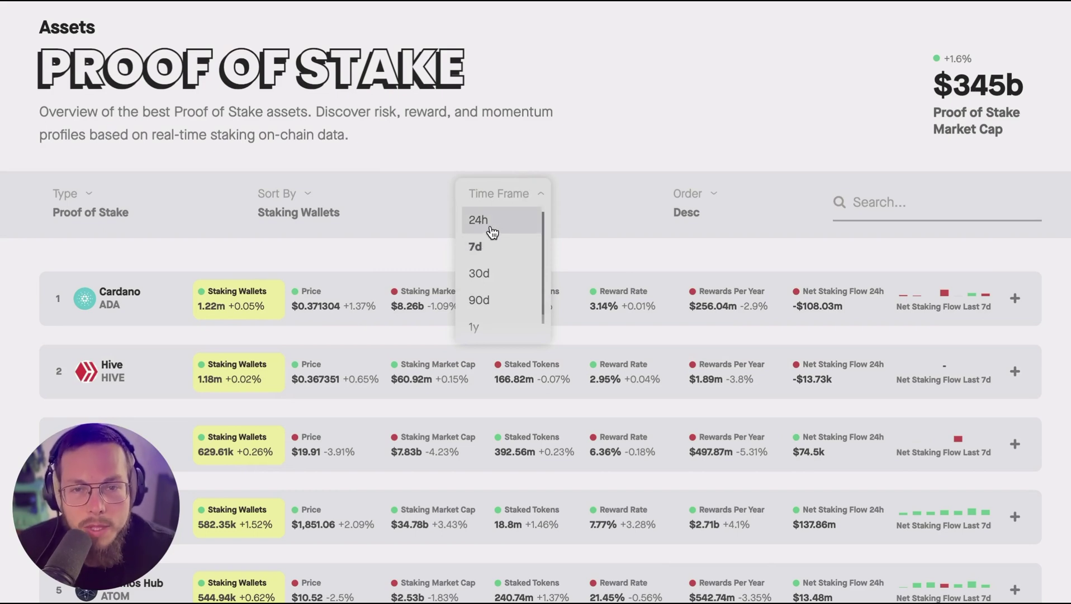
{"action": "left_click", "coordinate": [480, 246]}
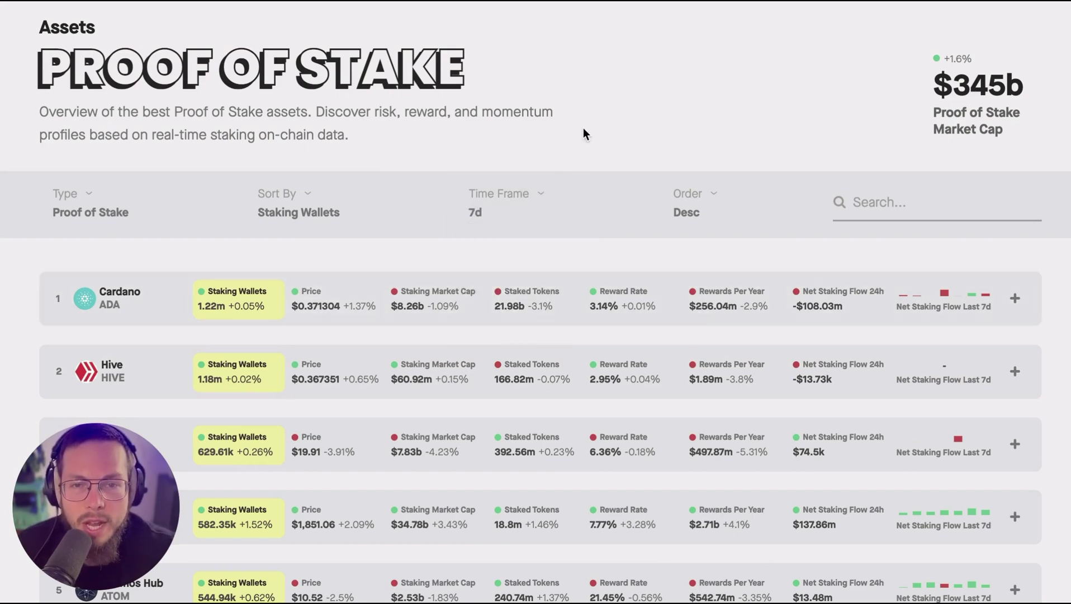
{"action": "left_click", "coordinate": [489, 191]}
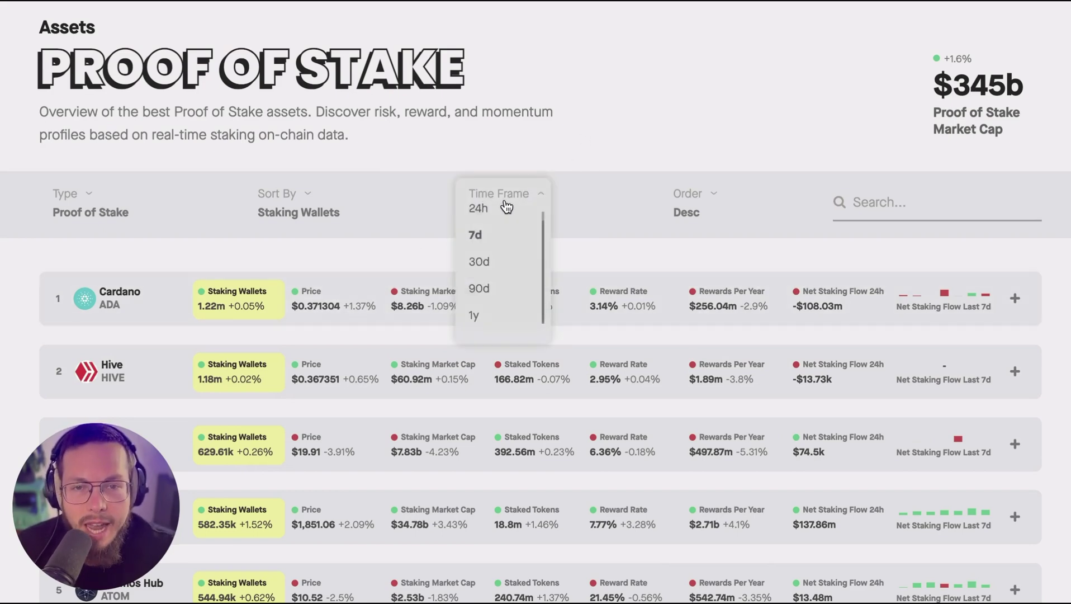
{"action": "left_click", "coordinate": [496, 263]}
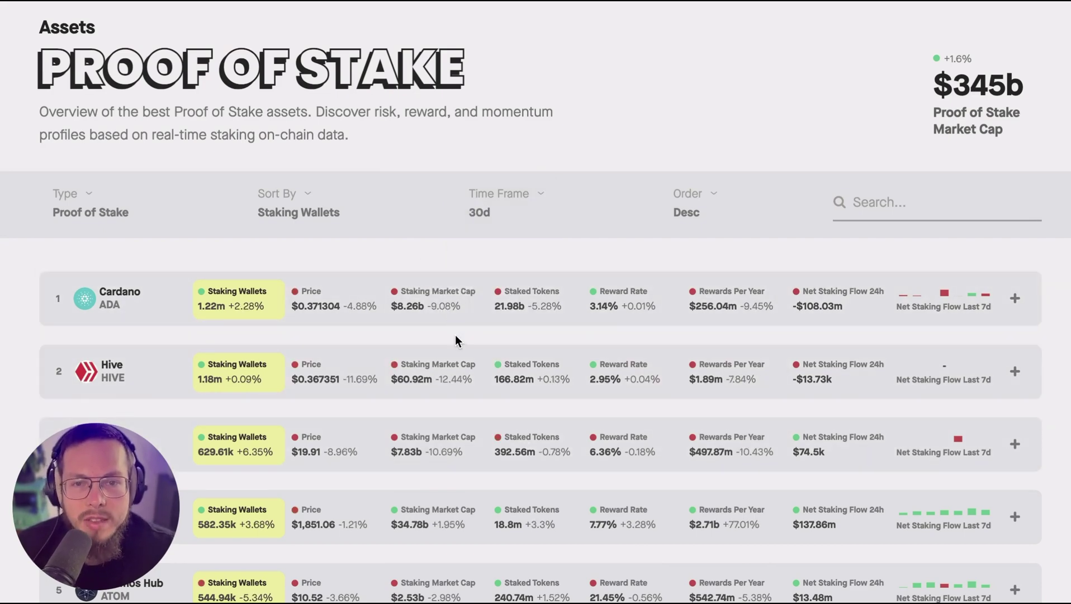
{"action": "mouse_move", "coordinate": [438, 302]}
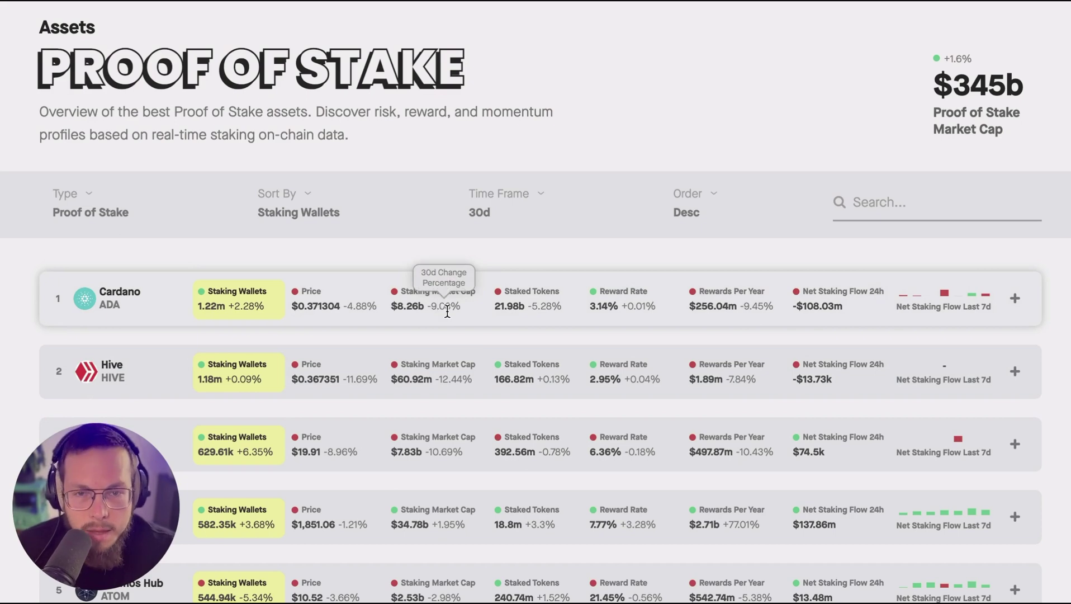
{"action": "mouse_move", "coordinate": [642, 313]}
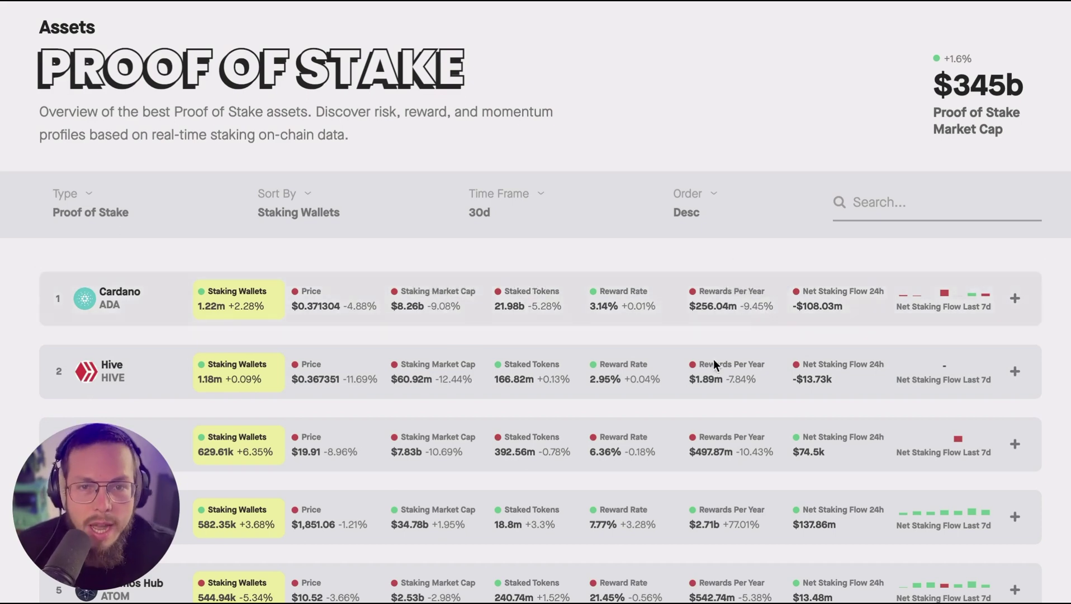
Step: Review the time frame choices again, keeping 30d selected
{"action": "left_click", "coordinate": [509, 224]}
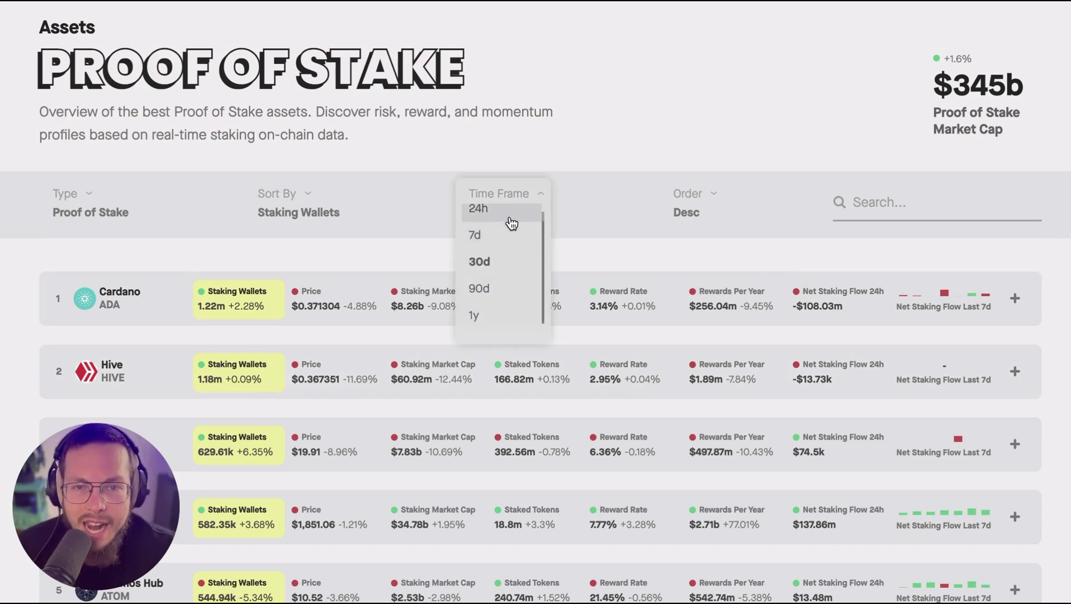
{"action": "scroll", "coordinate": [637, 230], "scroll_direction": "down", "scroll_amount": 4}
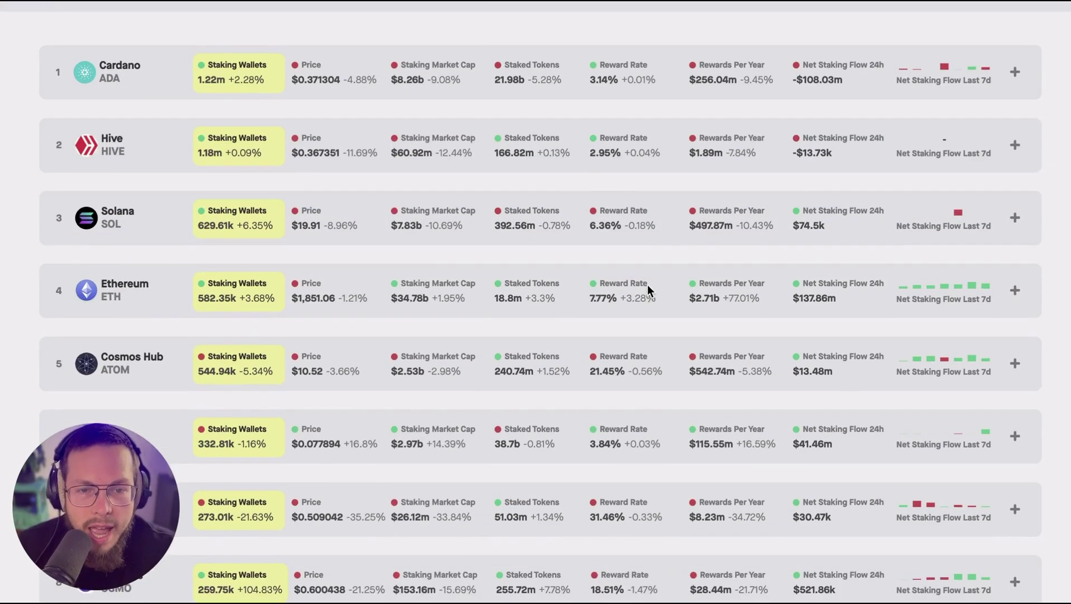
{"action": "scroll", "coordinate": [648, 285], "scroll_direction": "down", "scroll_amount": 1}
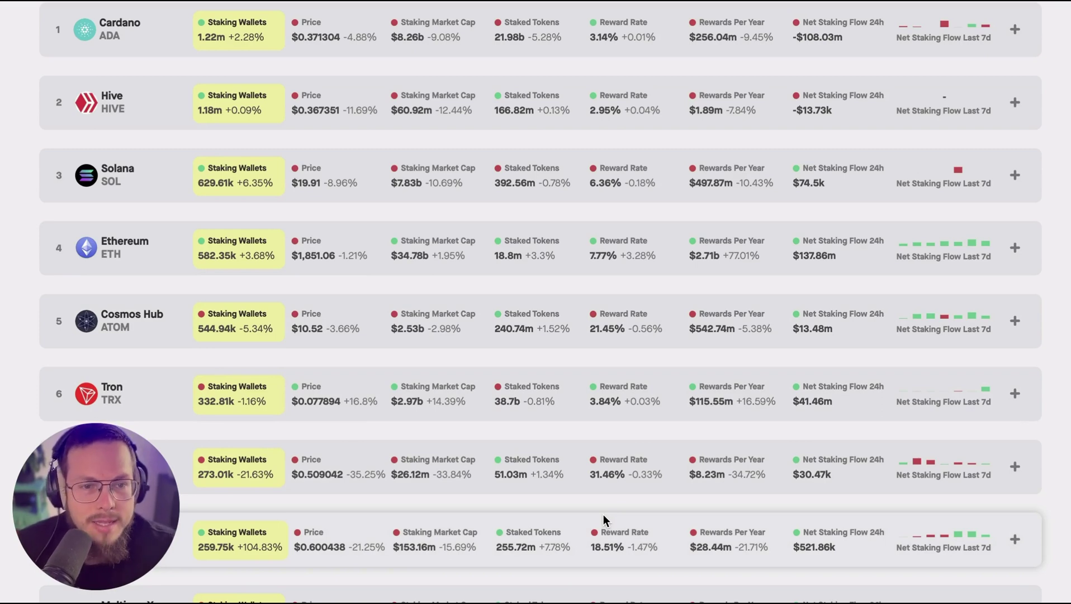
{"action": "scroll", "coordinate": [603, 515], "scroll_direction": "up", "scroll_amount": 5}
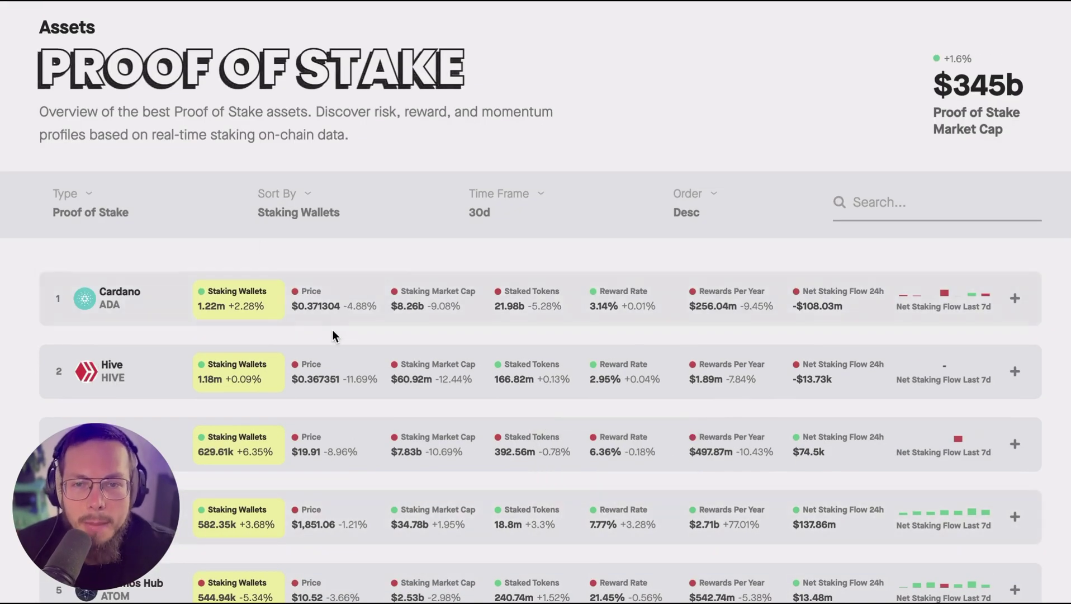
{"action": "left_click", "coordinate": [514, 193]}
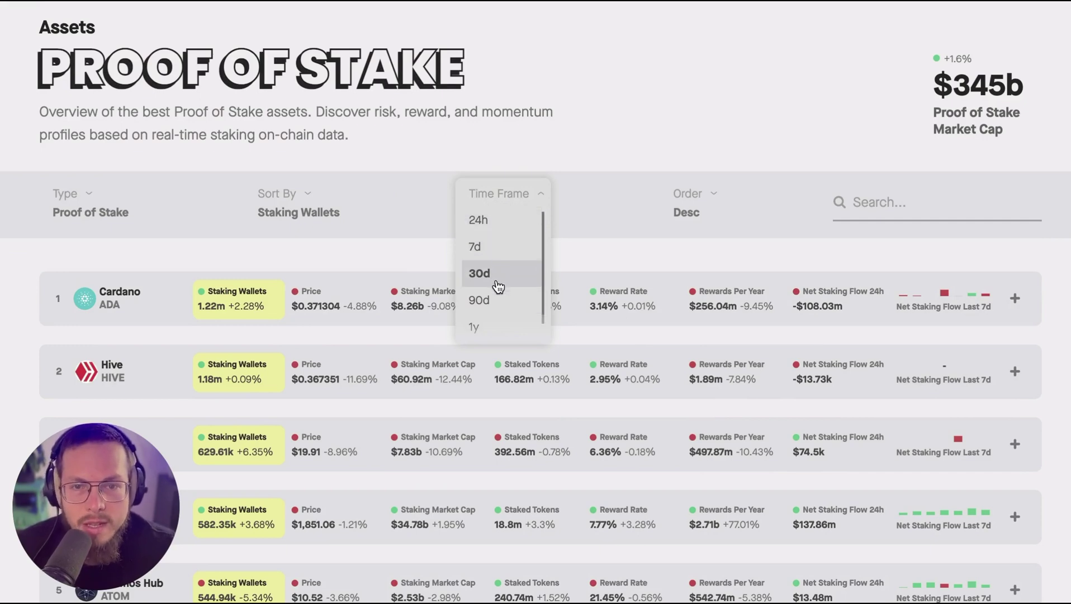
{"action": "left_click", "coordinate": [495, 343]}
{"action": "left_click", "coordinate": [520, 213]}
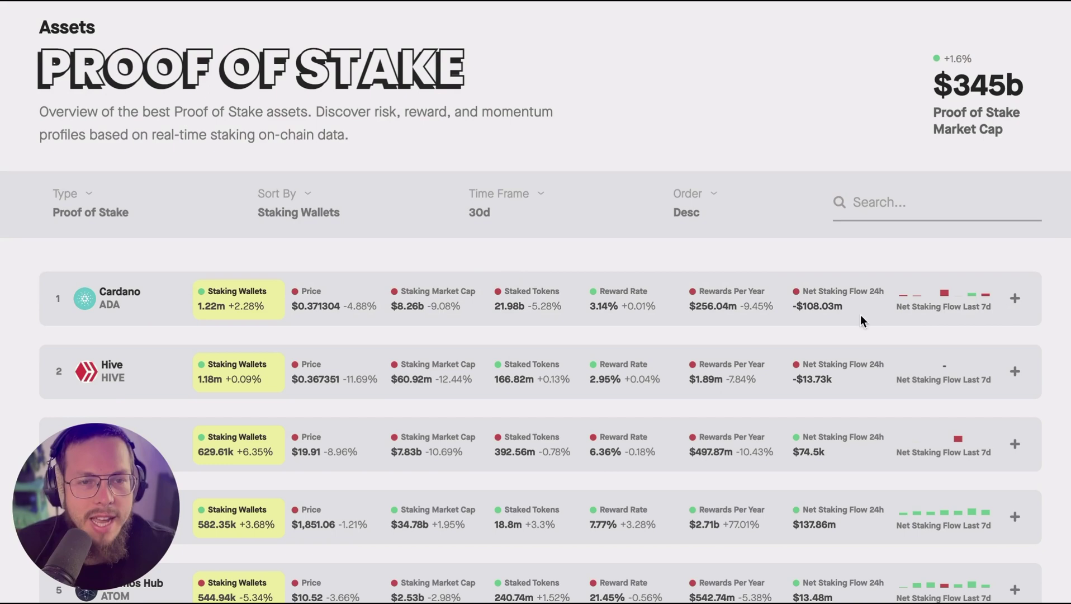
Step: Sort by Staking Market Cap, led by Ethereum at $34.78b, and expand Ethereum's row
{"action": "left_click", "coordinate": [309, 201]}
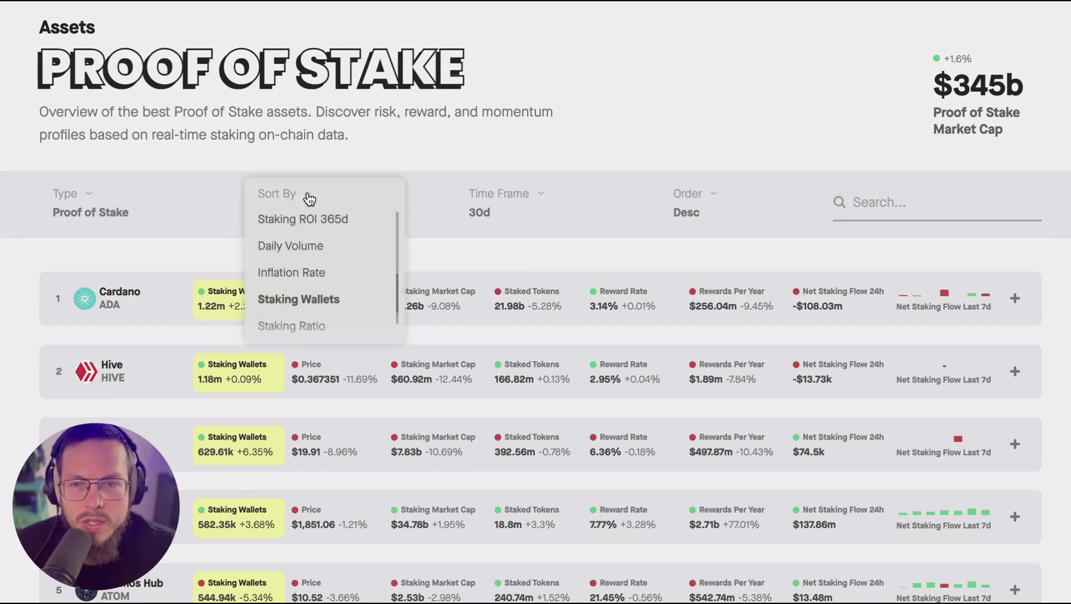
{"action": "left_click", "coordinate": [311, 270]}
{"action": "left_click", "coordinate": [1015, 298]}
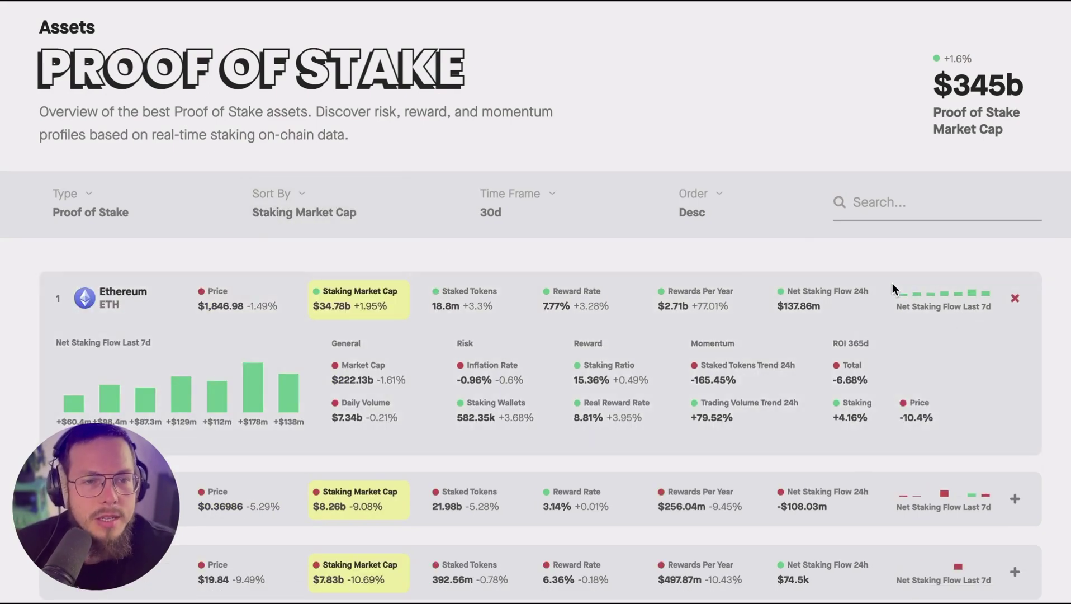
{"action": "scroll", "coordinate": [676, 333], "scroll_direction": "down", "scroll_amount": 1}
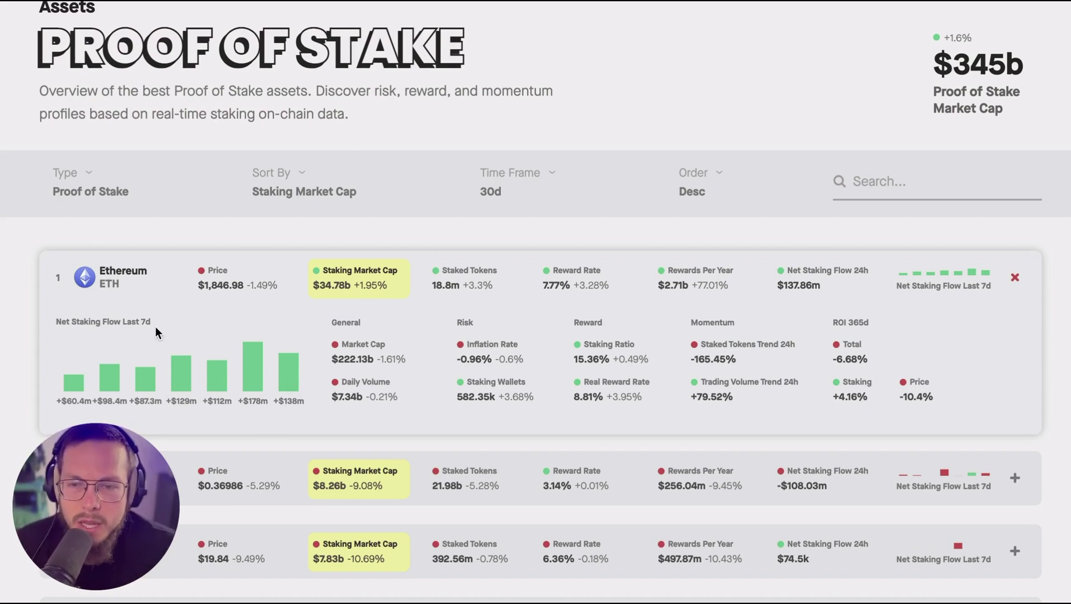
{"action": "scroll", "coordinate": [305, 389], "scroll_direction": "down", "scroll_amount": 1}
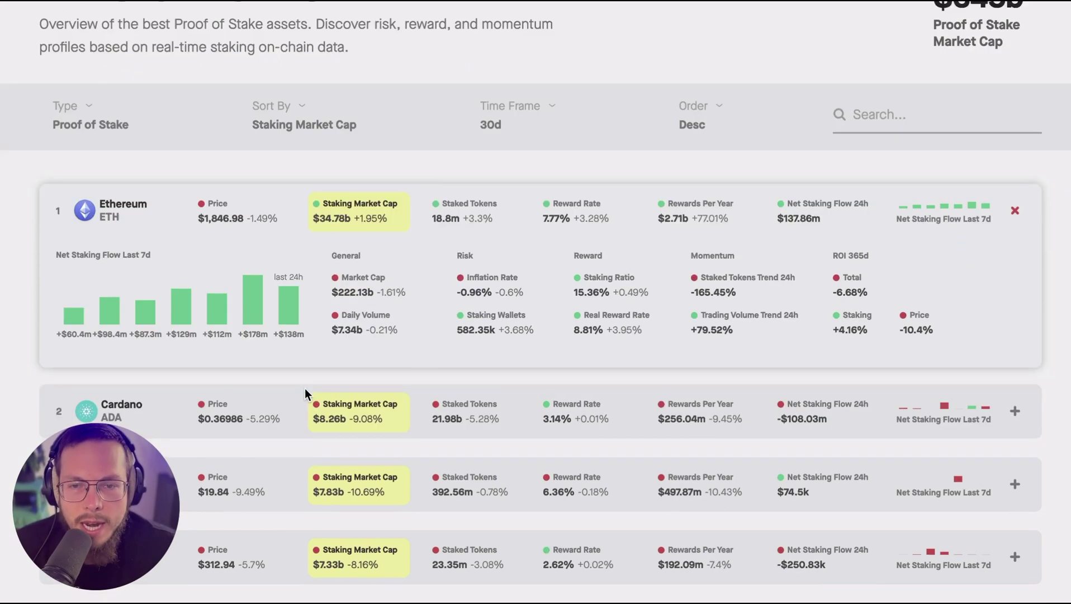
{"action": "left_click", "coordinate": [838, 422]}
{"action": "scroll", "coordinate": [844, 416], "scroll_direction": "down", "scroll_amount": 1}
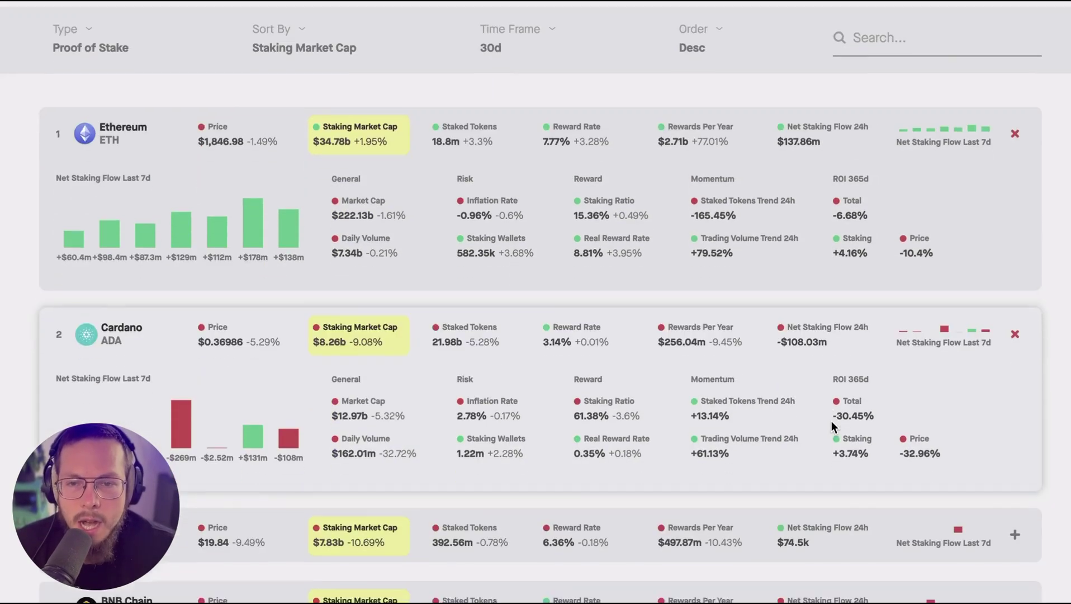
{"action": "scroll", "coordinate": [831, 421], "scroll_direction": "down", "scroll_amount": 1}
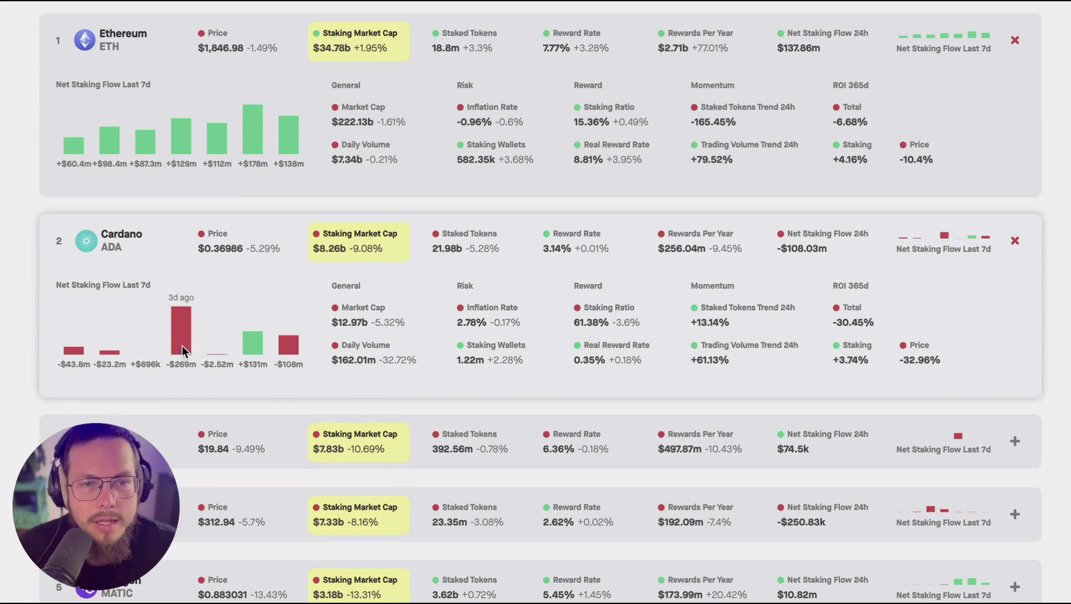
{"action": "mouse_move", "coordinate": [831, 221]}
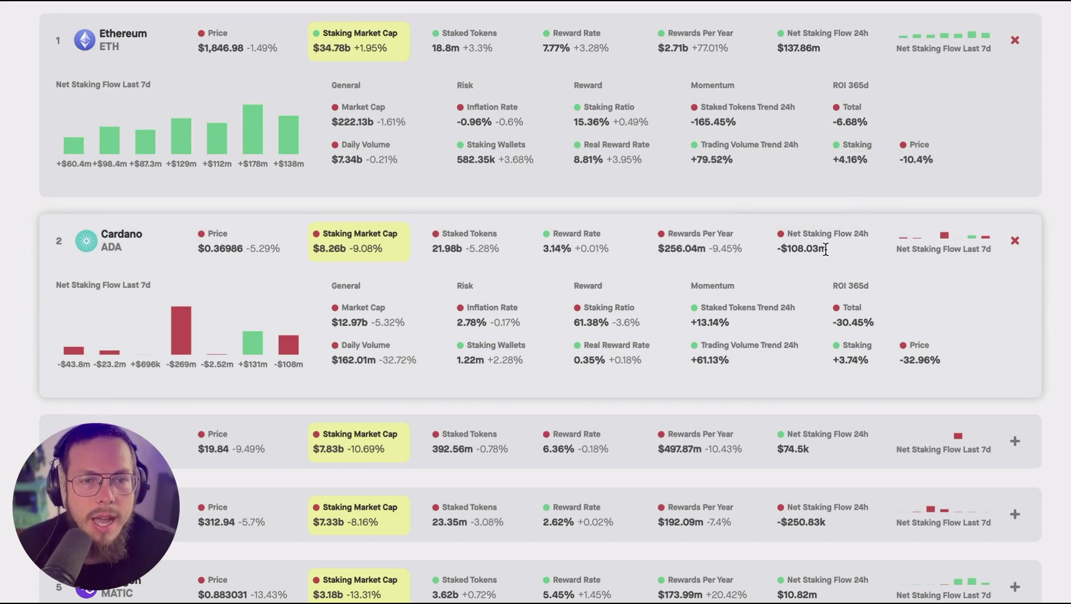
{"action": "scroll", "coordinate": [854, 250], "scroll_direction": "down", "scroll_amount": 2}
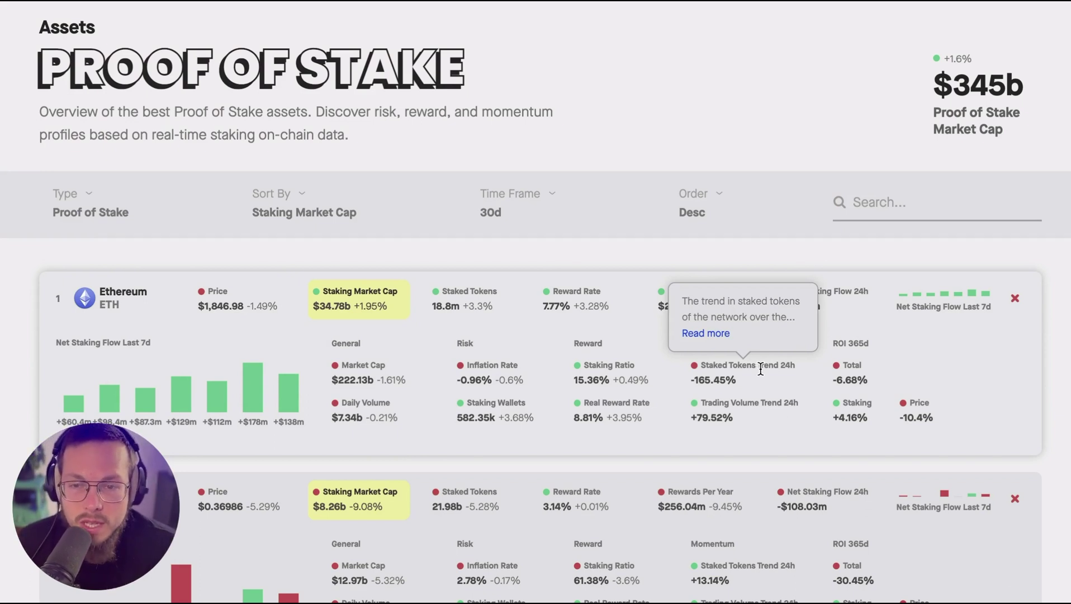
Step: Sort by Staked Tokens Trend 24h, putting TomoChain (+2.32k%) and Tezos (+1.89k%) on top
{"action": "scroll", "coordinate": [776, 384], "scroll_direction": "down", "scroll_amount": 1}
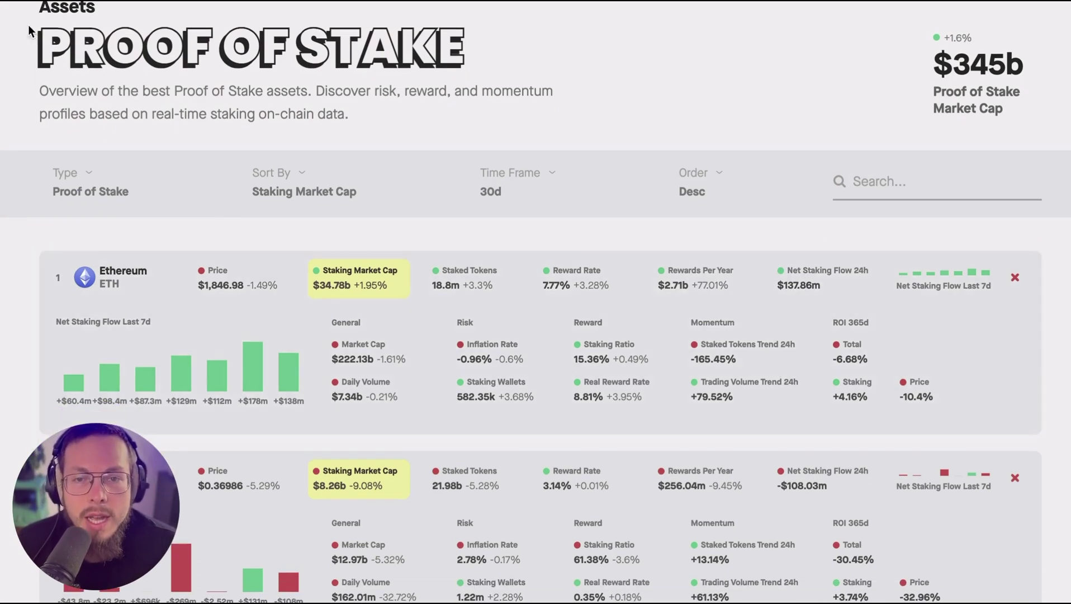
{"action": "left_click", "coordinate": [289, 178]}
{"action": "scroll", "coordinate": [293, 215], "scroll_direction": "down", "scroll_amount": 5}
{"action": "scroll", "coordinate": [298, 219], "scroll_direction": "up", "scroll_amount": 5}
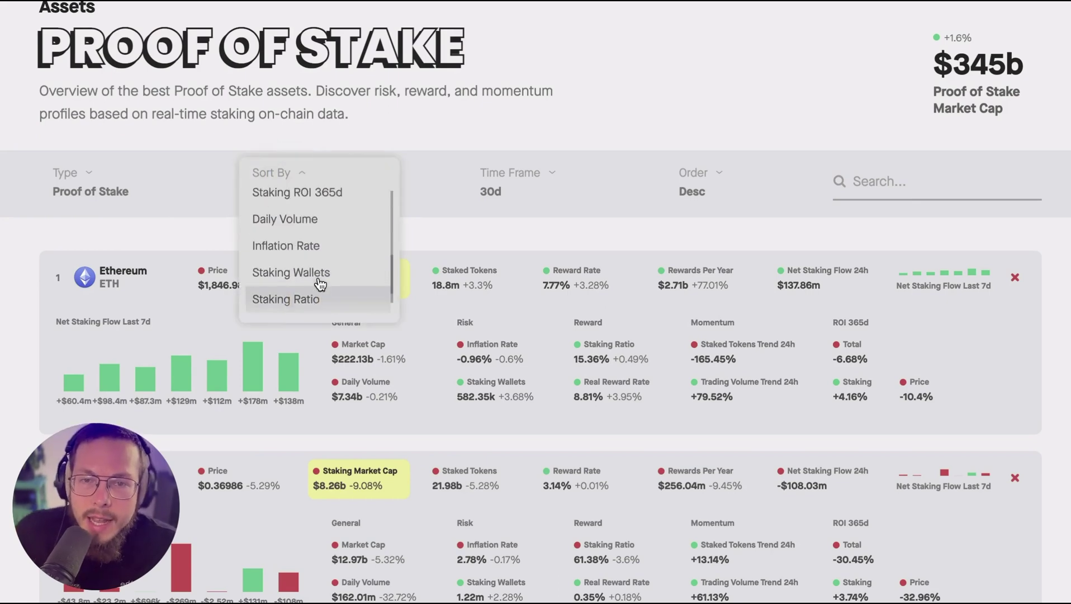
{"action": "scroll", "coordinate": [317, 263], "scroll_direction": "up", "scroll_amount": 1}
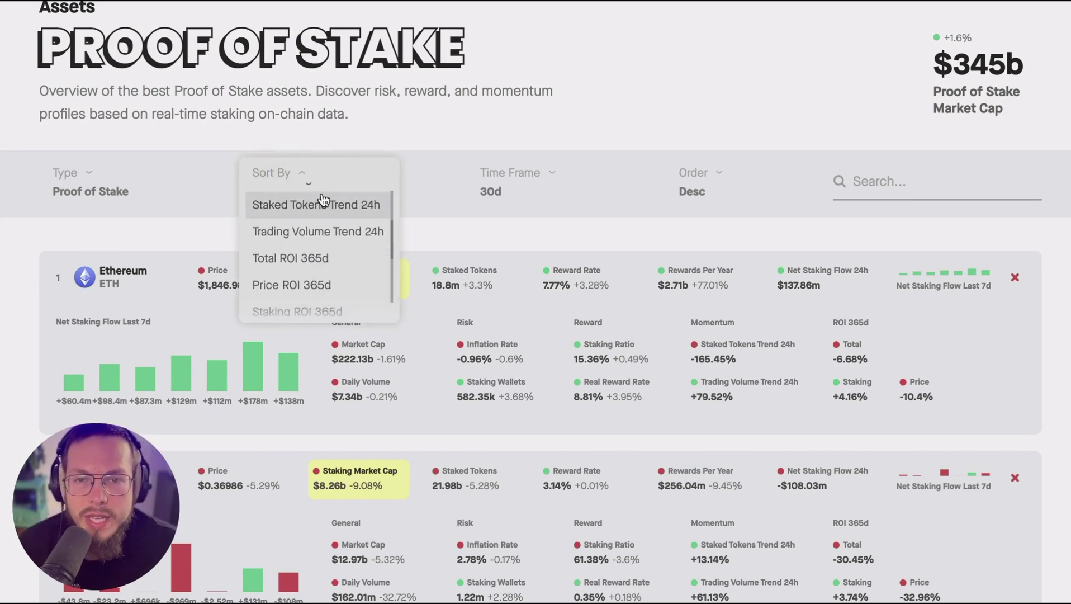
{"action": "left_click", "coordinate": [313, 204]}
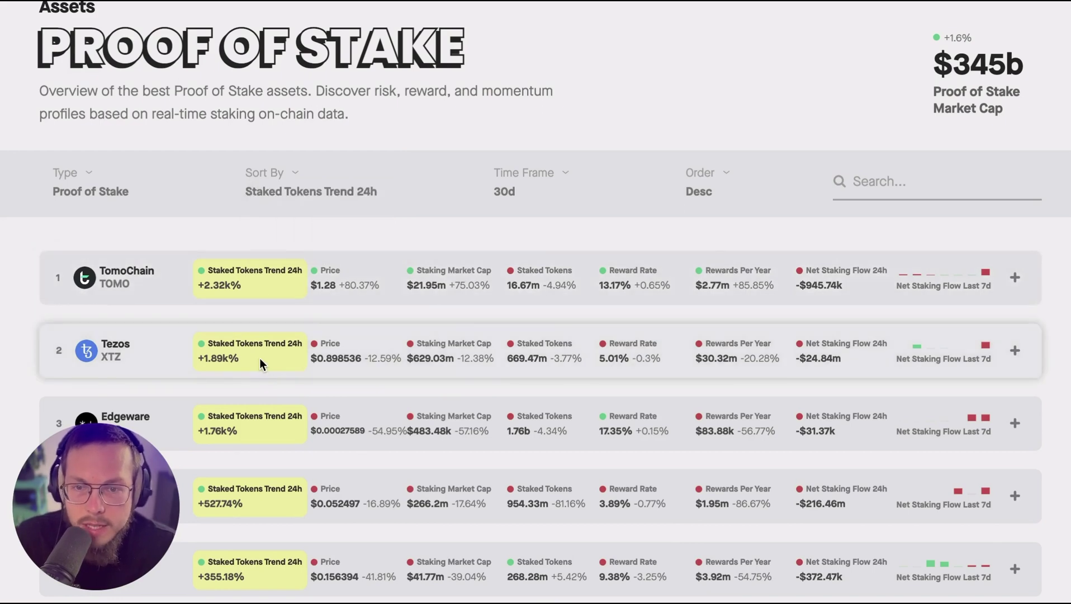
{"action": "scroll", "coordinate": [260, 358], "scroll_direction": "down", "scroll_amount": 3}
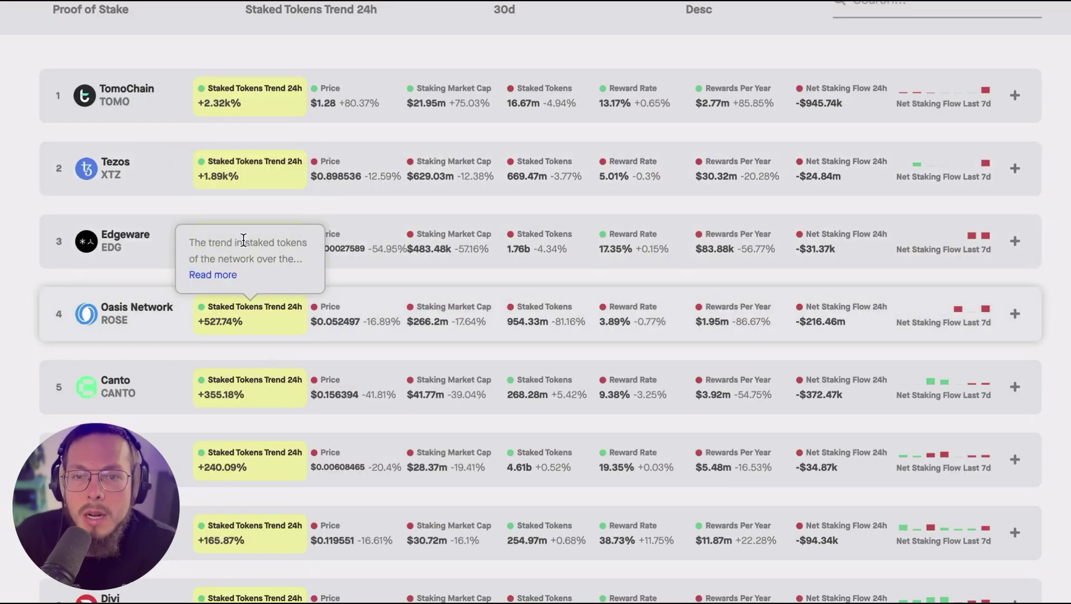
{"action": "scroll", "coordinate": [266, 274], "scroll_direction": "up", "scroll_amount": 2}
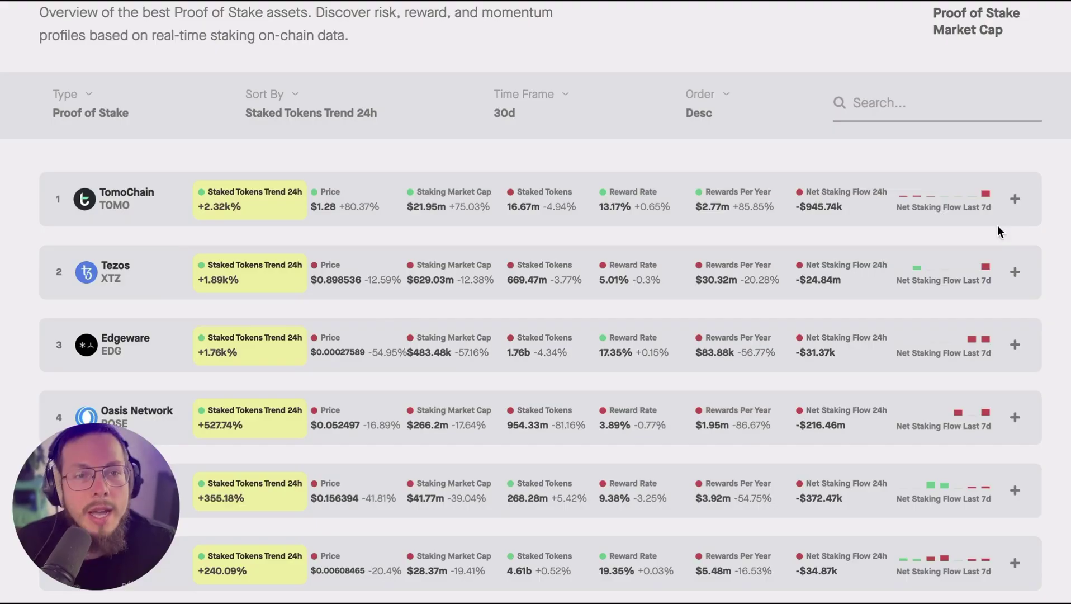
Step: Expand TomoChain's row to show its 7-day net flow chart and +131.18% 365-day ROI
{"action": "left_click", "coordinate": [998, 225]}
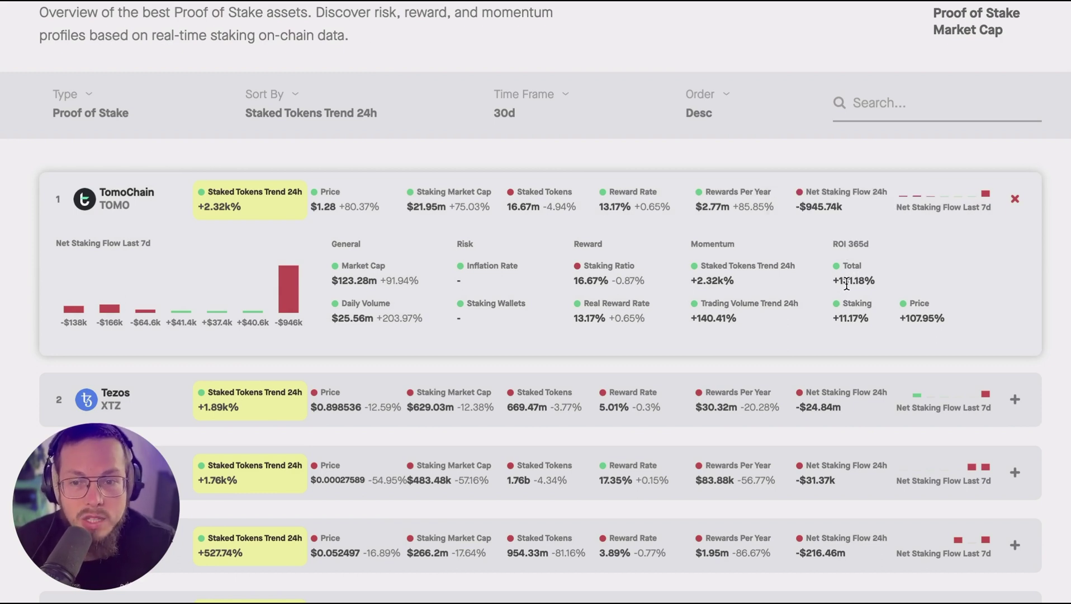
Step: Expand the Tezos, Edgeware and Oasis Network rows, then scroll back to the top
{"action": "left_click", "coordinate": [1026, 401]}
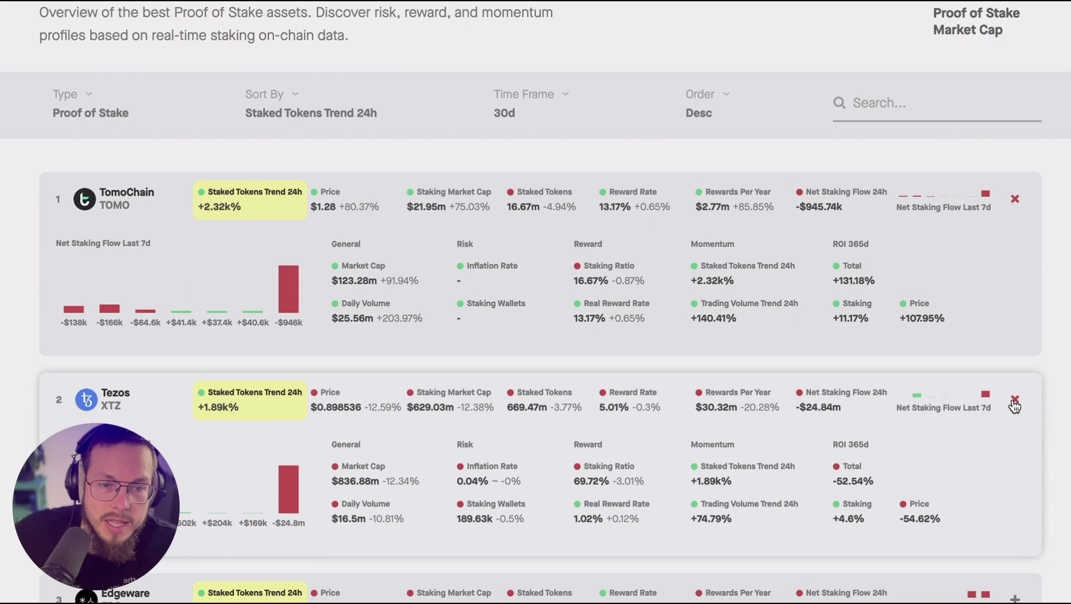
{"action": "scroll", "coordinate": [1009, 413], "scroll_direction": "down", "scroll_amount": 1}
{"action": "left_click", "coordinate": [1025, 529]}
{"action": "scroll", "coordinate": [1025, 528], "scroll_direction": "down", "scroll_amount": 3}
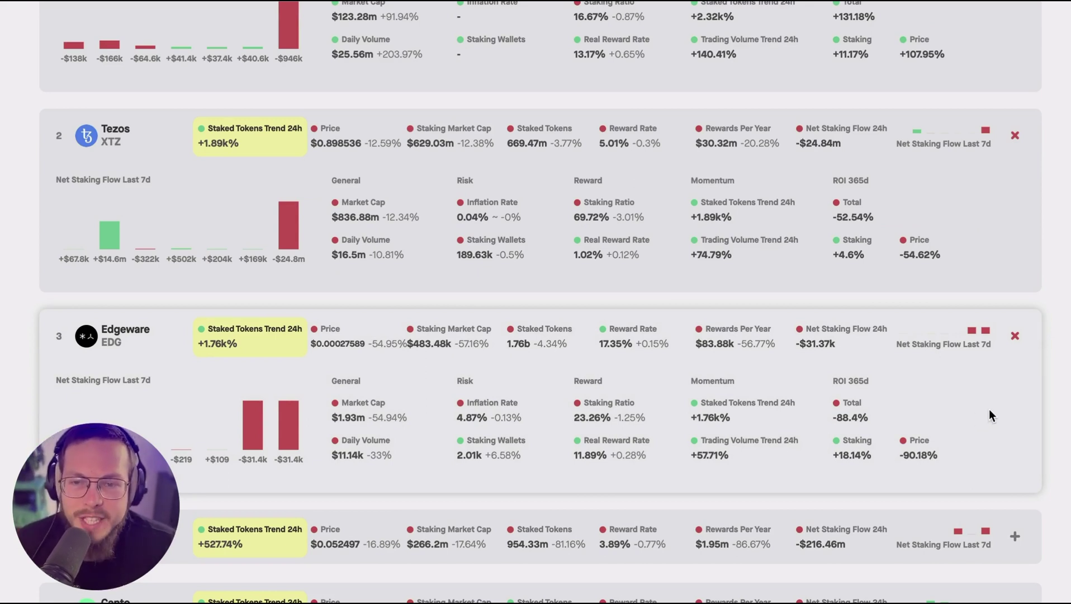
{"action": "scroll", "coordinate": [988, 409], "scroll_direction": "down", "scroll_amount": 2}
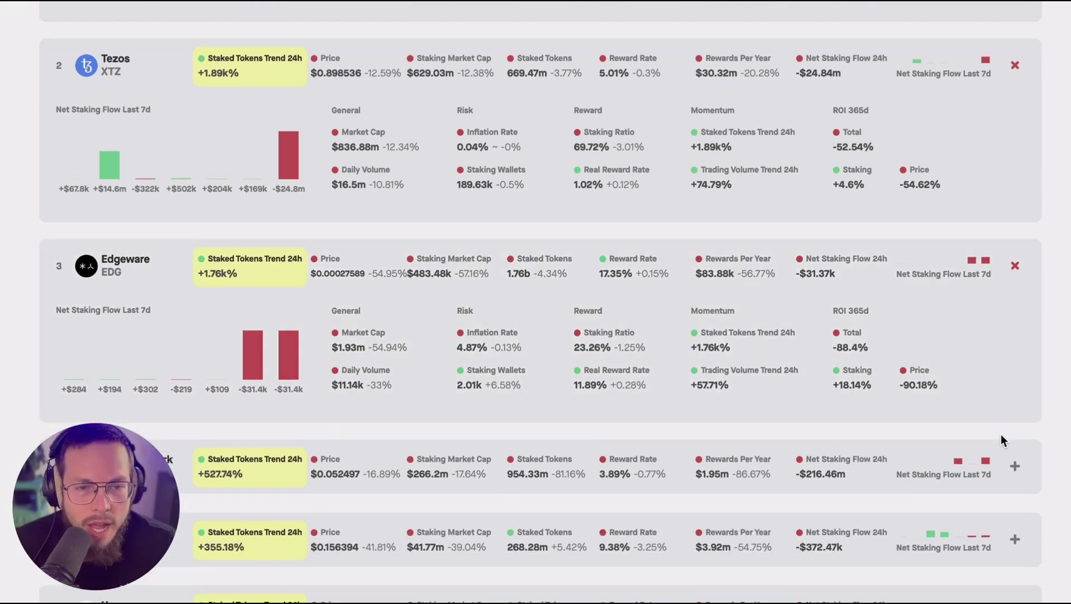
{"action": "left_click", "coordinate": [1015, 467]}
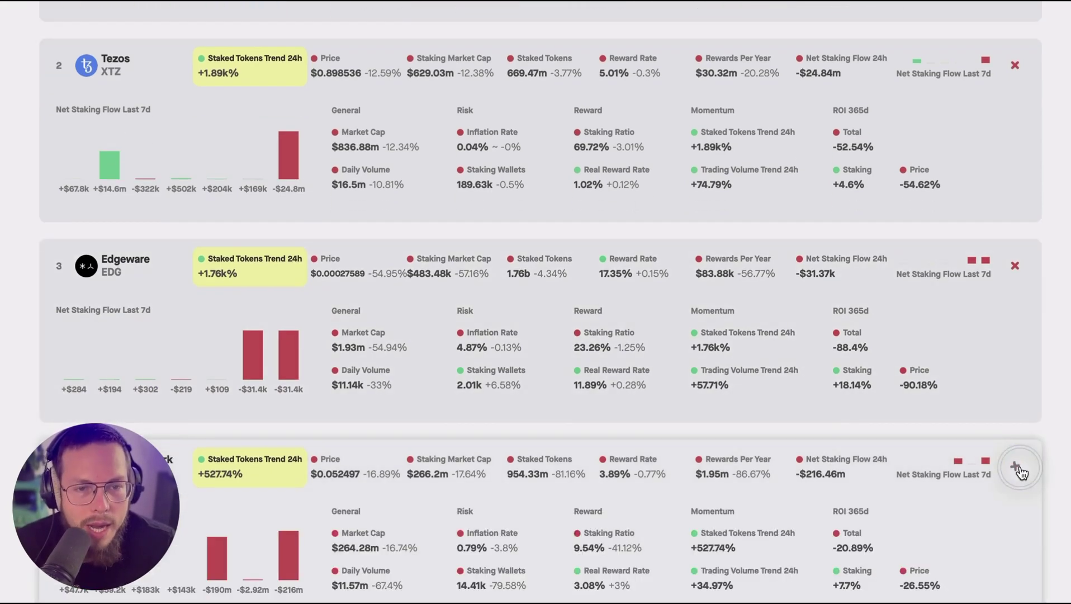
{"action": "scroll", "coordinate": [1012, 503], "scroll_direction": "down", "scroll_amount": 5}
{"action": "scroll", "coordinate": [1017, 485], "scroll_direction": "up", "scroll_amount": 12}
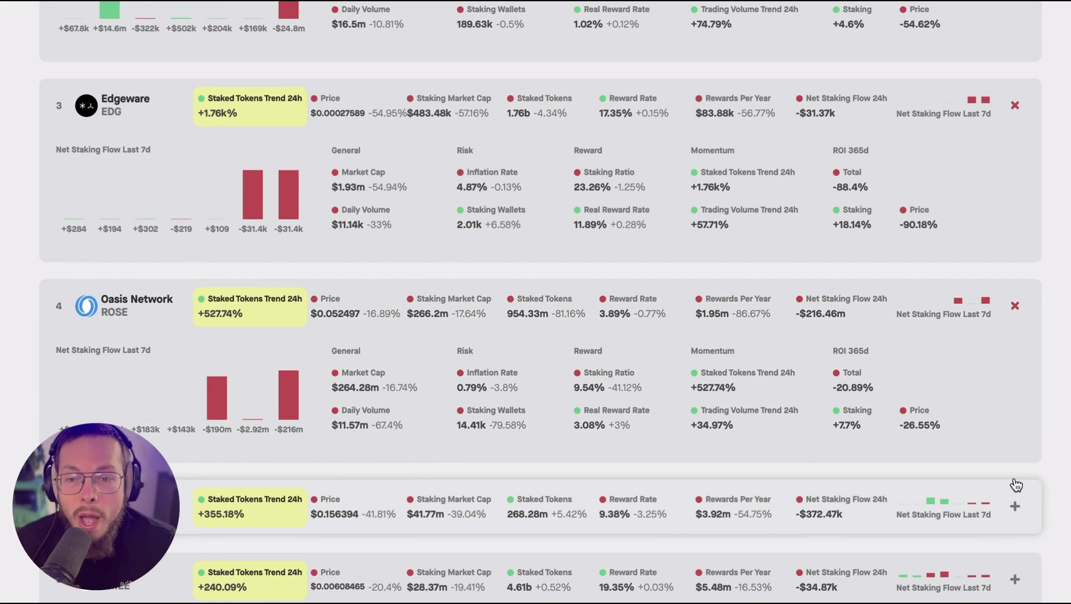
{"action": "scroll", "coordinate": [1016, 484], "scroll_direction": "up", "scroll_amount": 1}
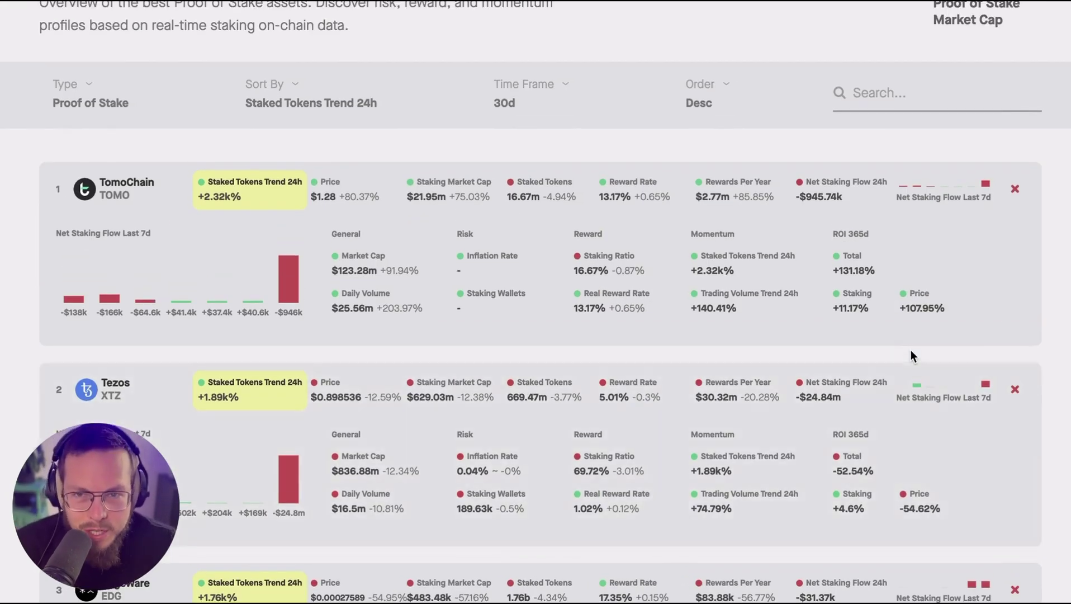
{"action": "scroll", "coordinate": [910, 350], "scroll_direction": "up", "scroll_amount": 4}
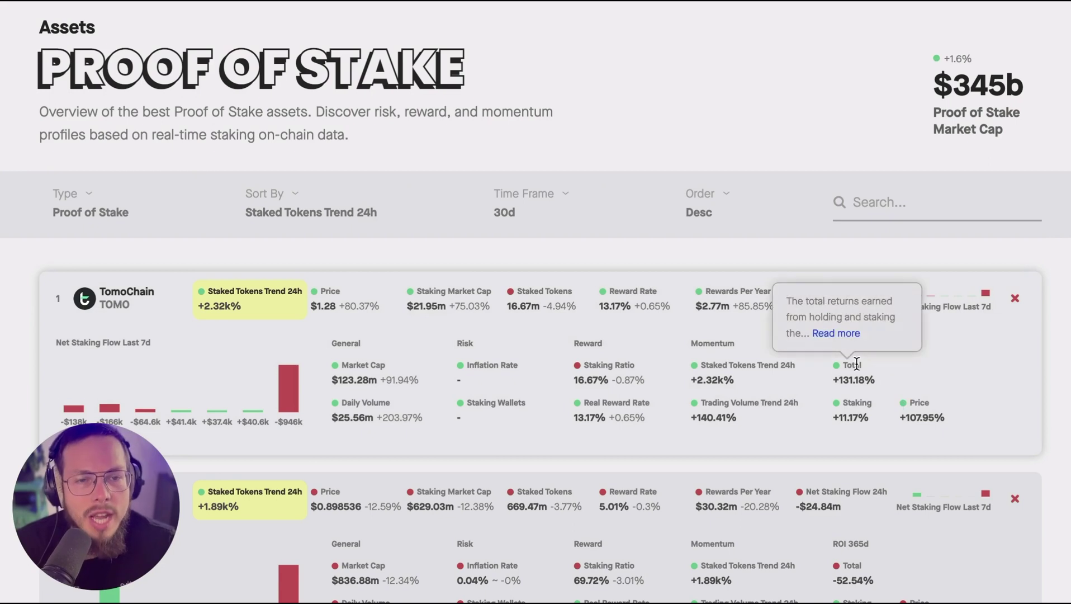
{"action": "mouse_move", "coordinate": [868, 401]}
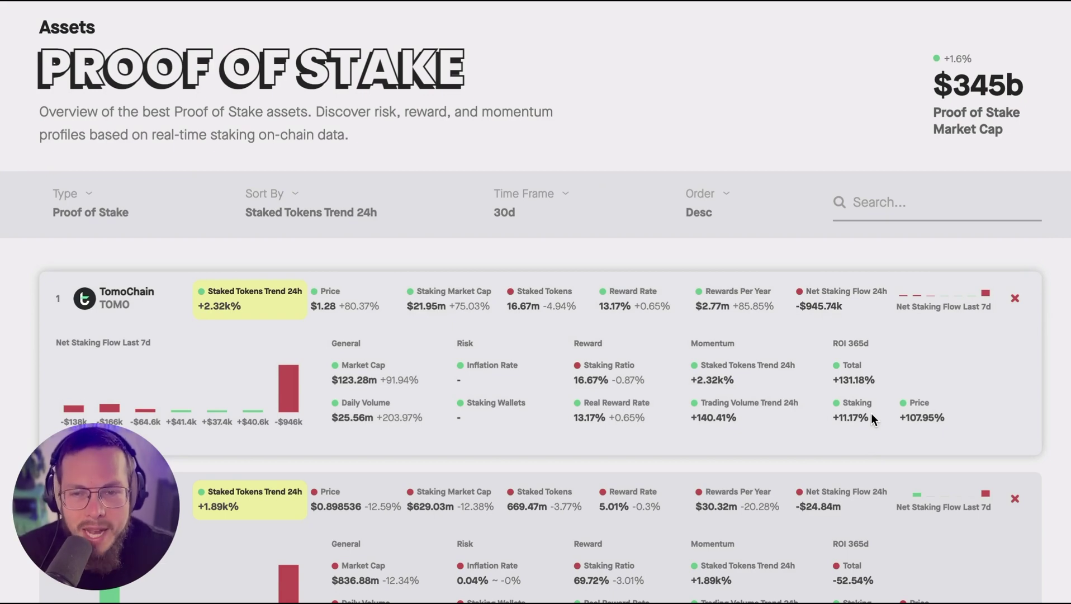
{"action": "scroll", "coordinate": [871, 415], "scroll_direction": "down", "scroll_amount": 2}
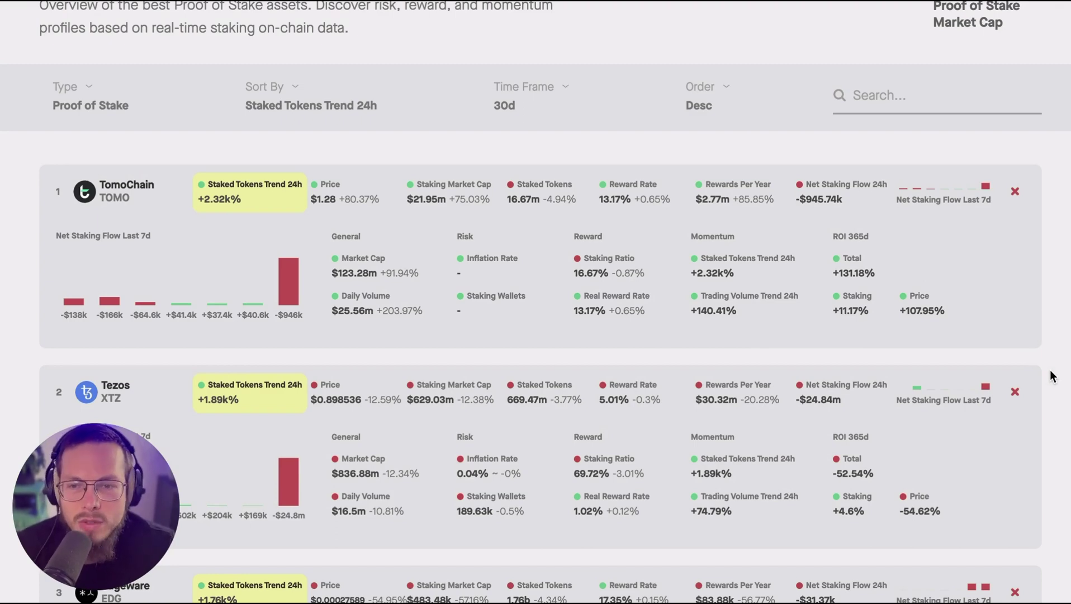
{"action": "scroll", "coordinate": [1051, 375], "scroll_direction": "down", "scroll_amount": 4}
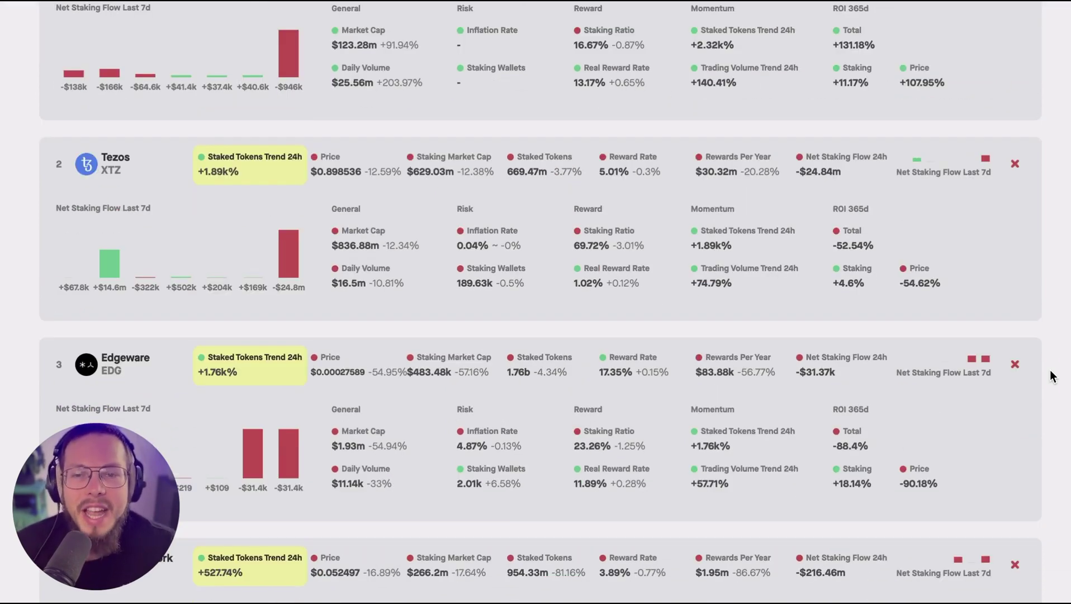
{"action": "scroll", "coordinate": [1050, 376], "scroll_direction": "up", "scroll_amount": 6}
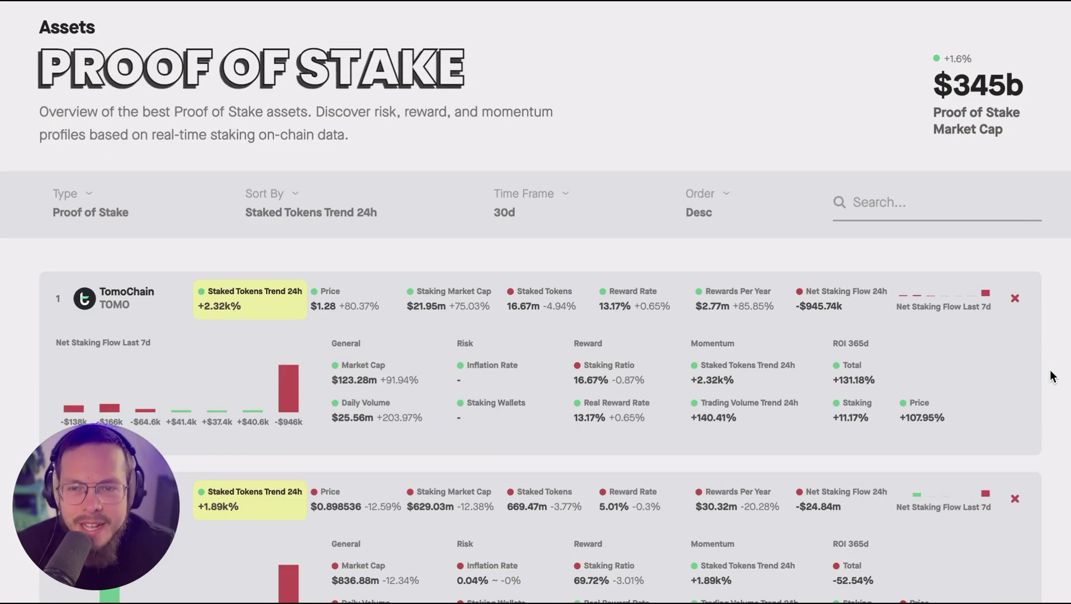